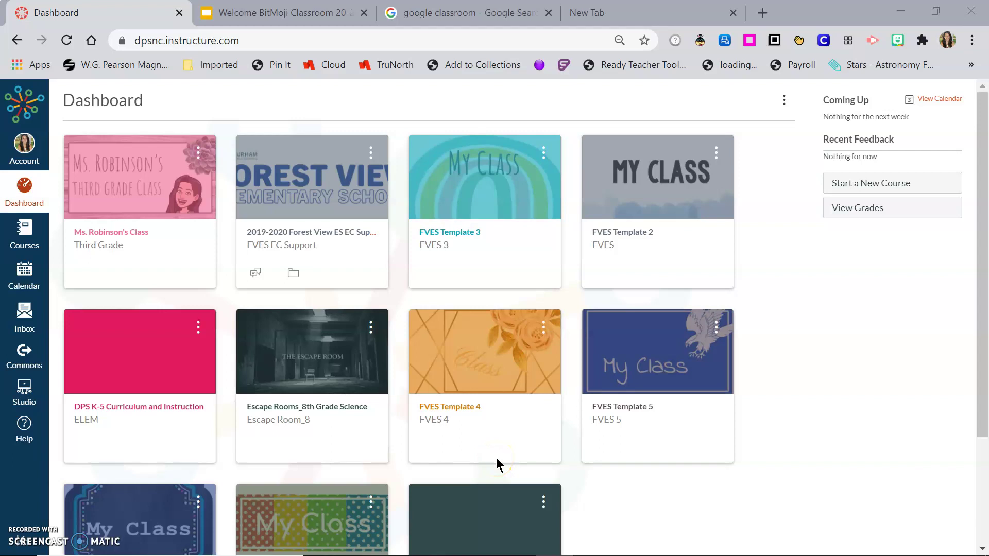
- Open the third-grade class course from its card on the Canvas Dashboard
click(593, 493)
click(108, 192)
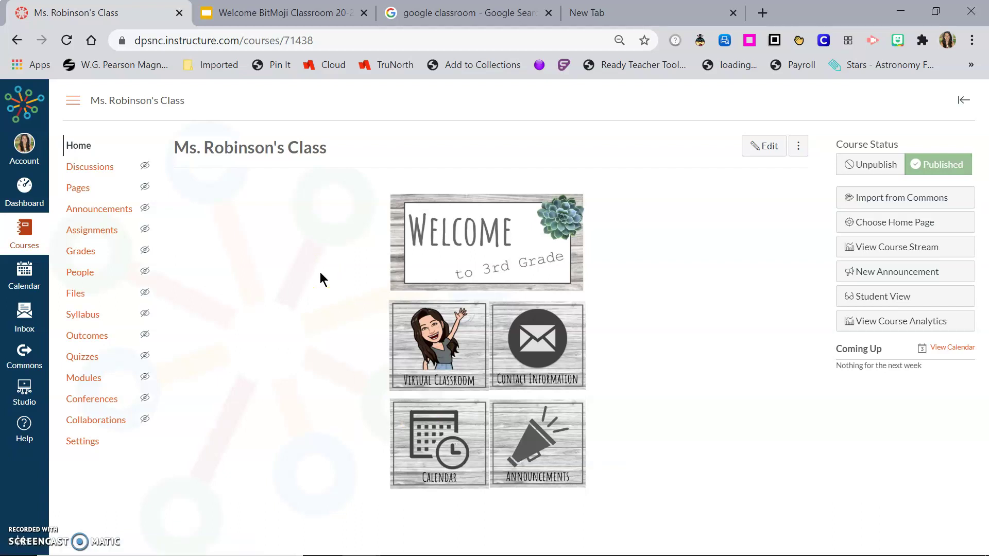
- Open the Virtual Classroom page, scroll to the embedded Bitmoji slide and check its figure and whiteboard links
click(428, 362)
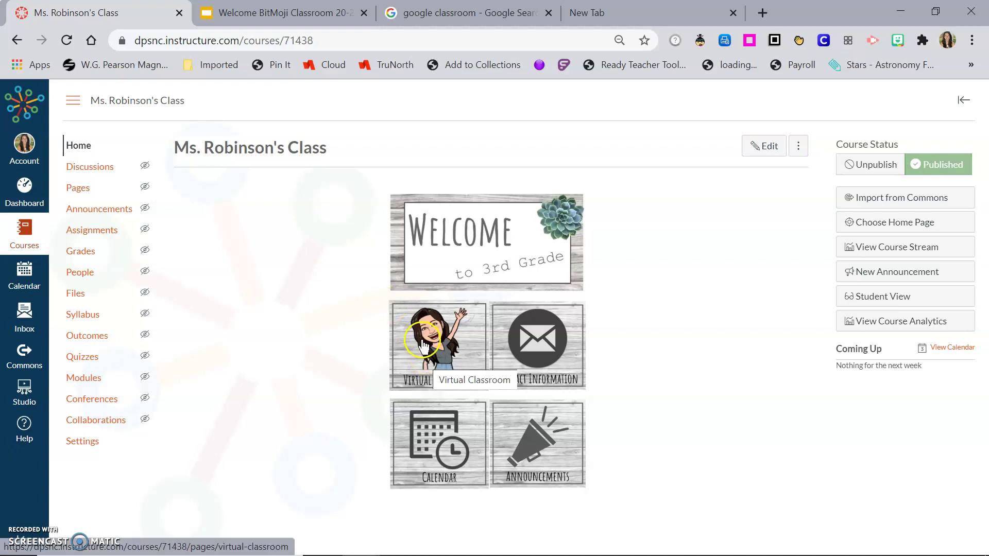
click(423, 344)
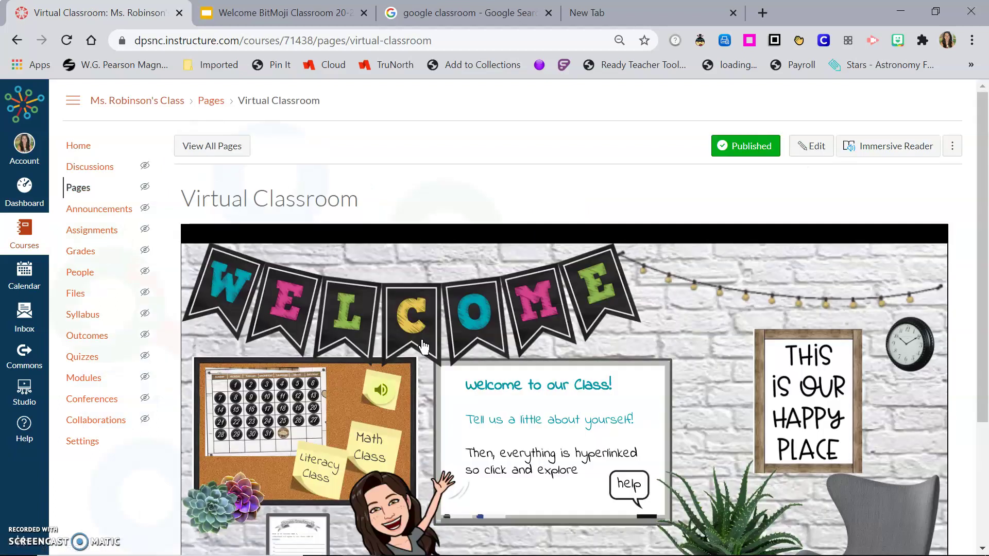
scroll(422, 346, down, 3)
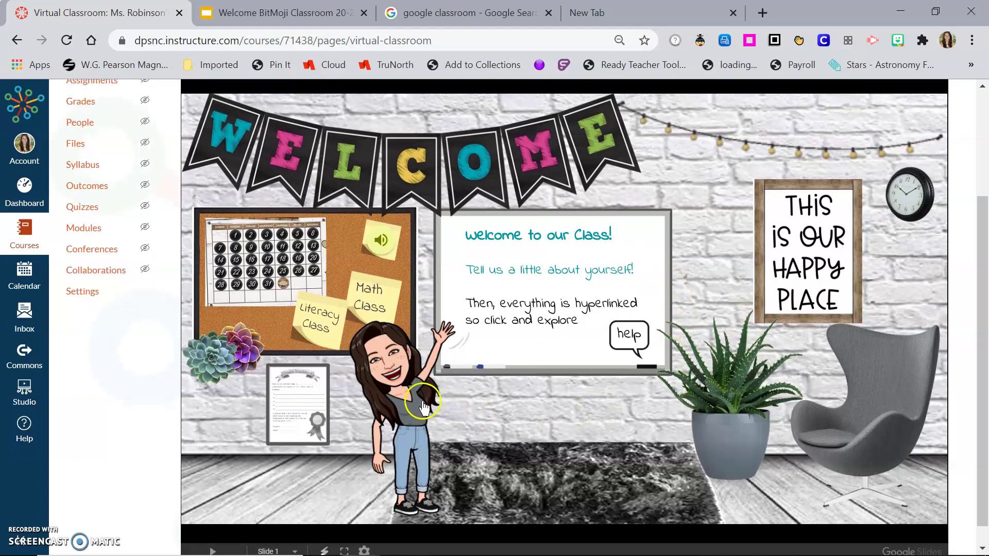
click(420, 407)
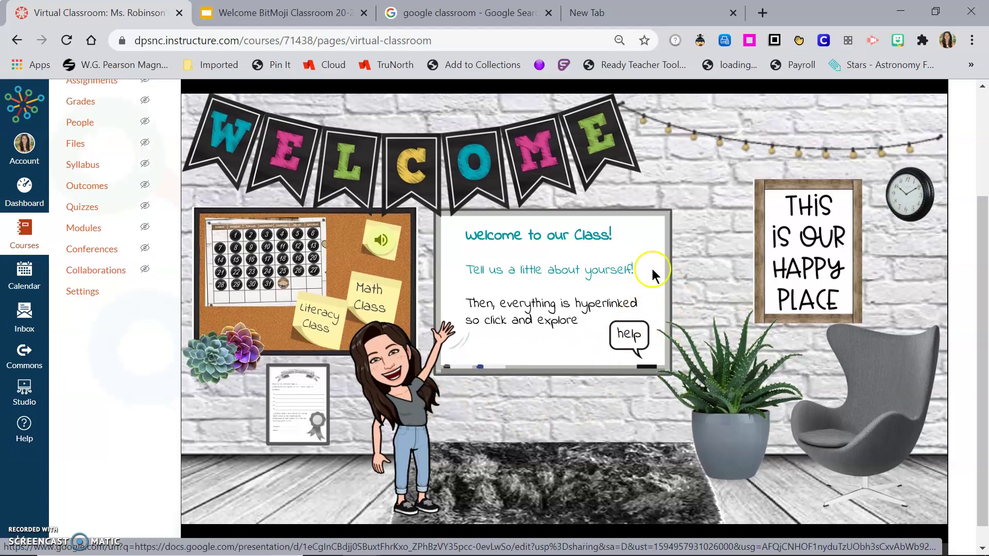
click(657, 251)
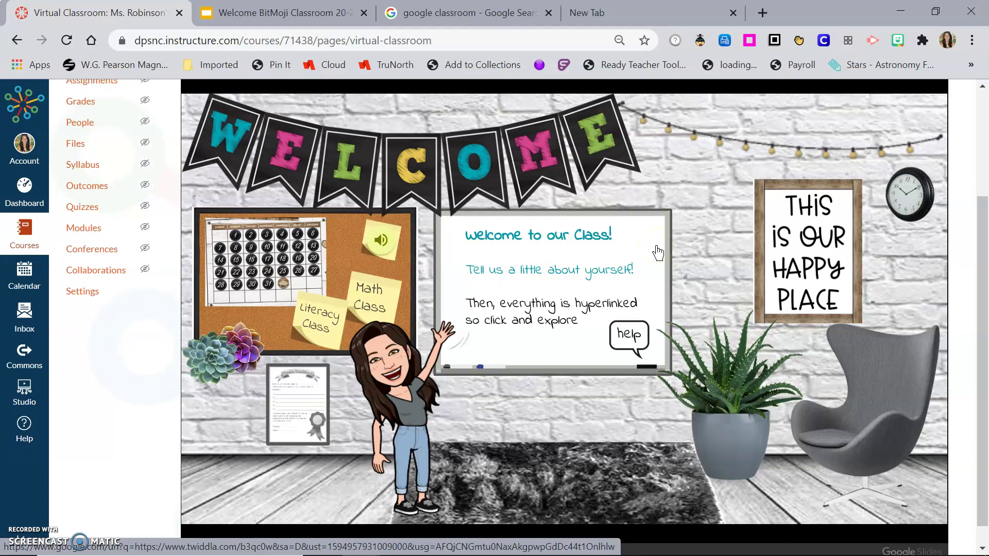
click(244, 21)
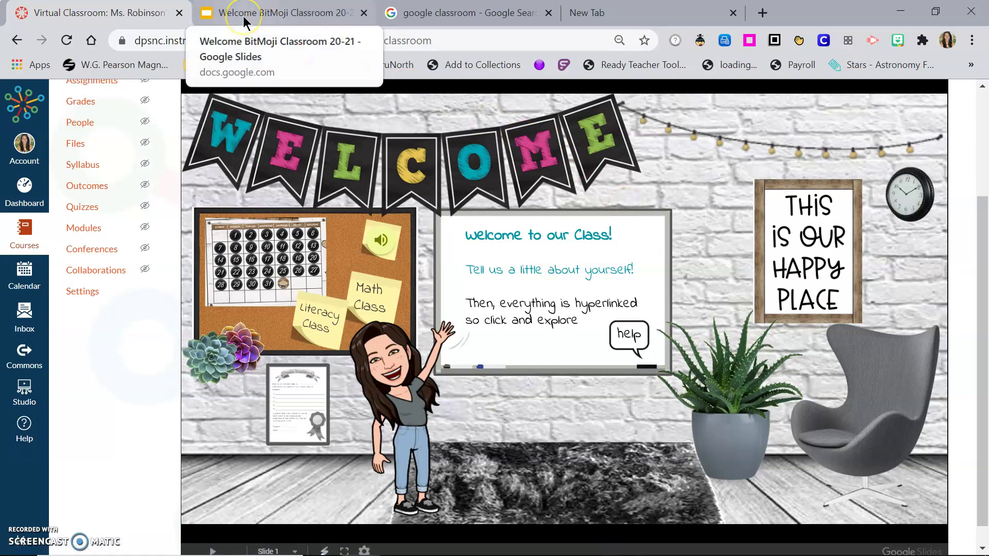
- Start a new 'Google Classroom' line after 'explore' in the whiteboard text box
click(244, 16)
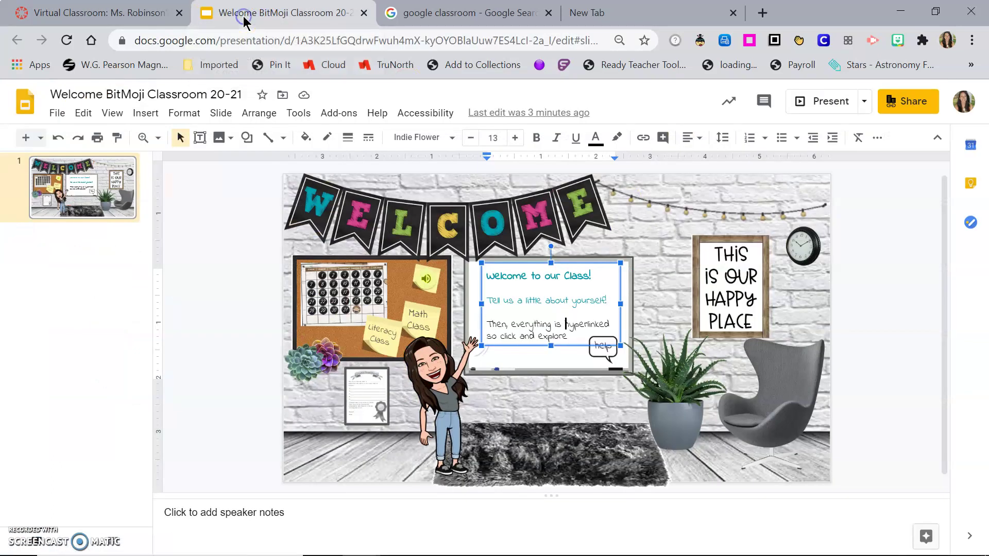
click(495, 370)
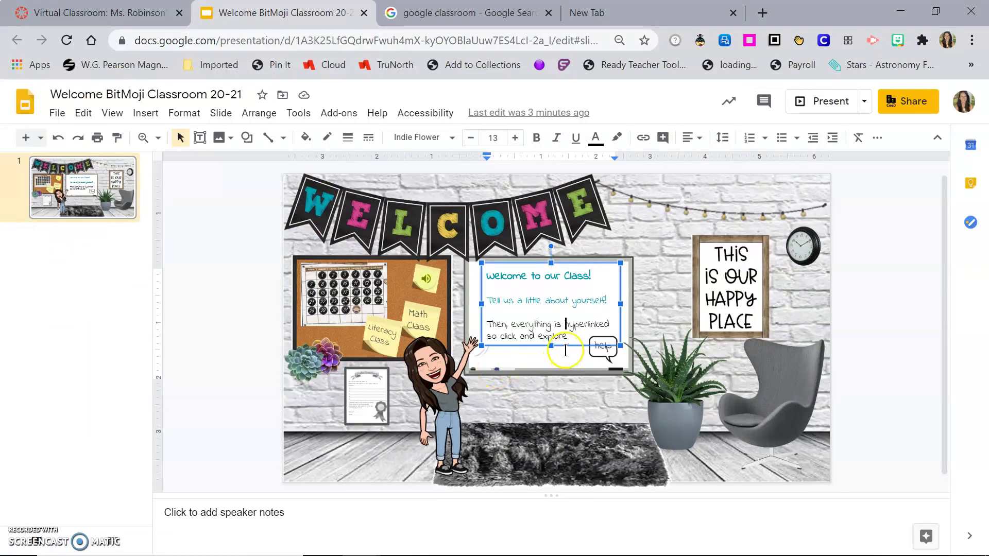
click(570, 336)
key(Return)
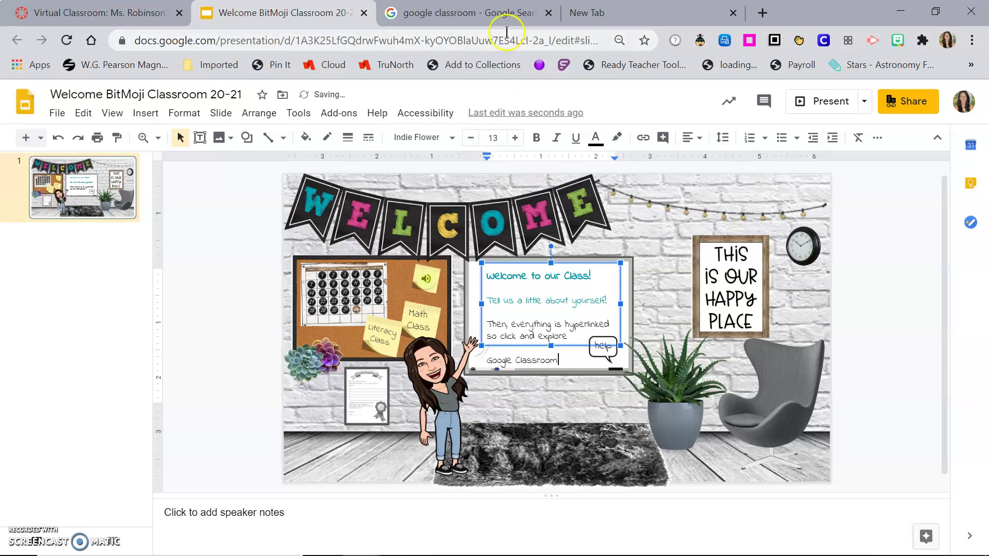
- Copy the Google Classroom logo image from the image search results
click(487, 13)
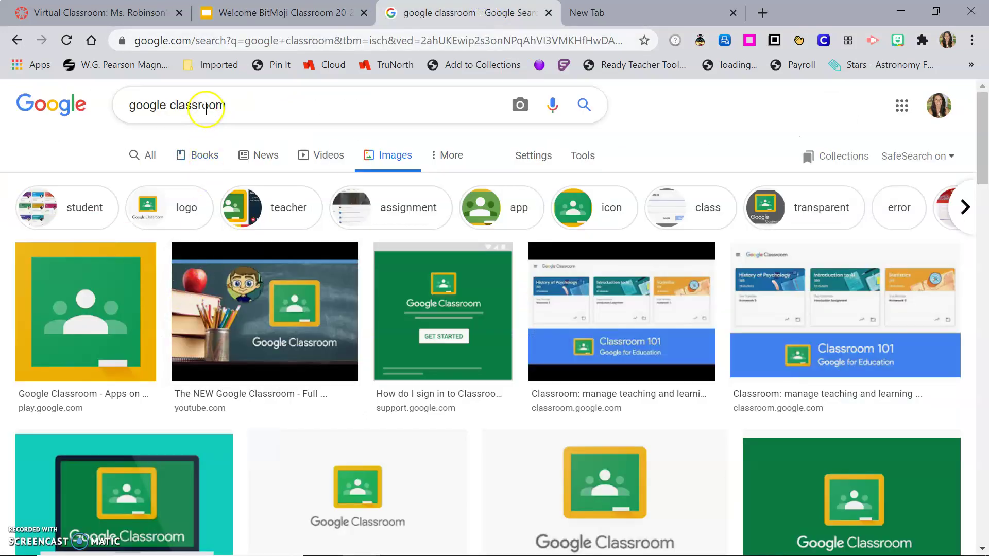
click(98, 298)
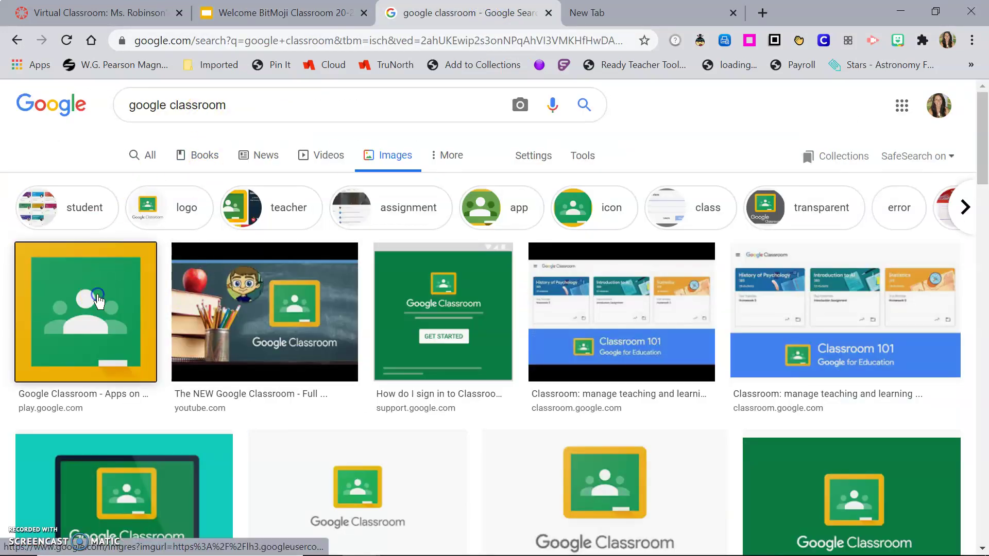
right_click(778, 289)
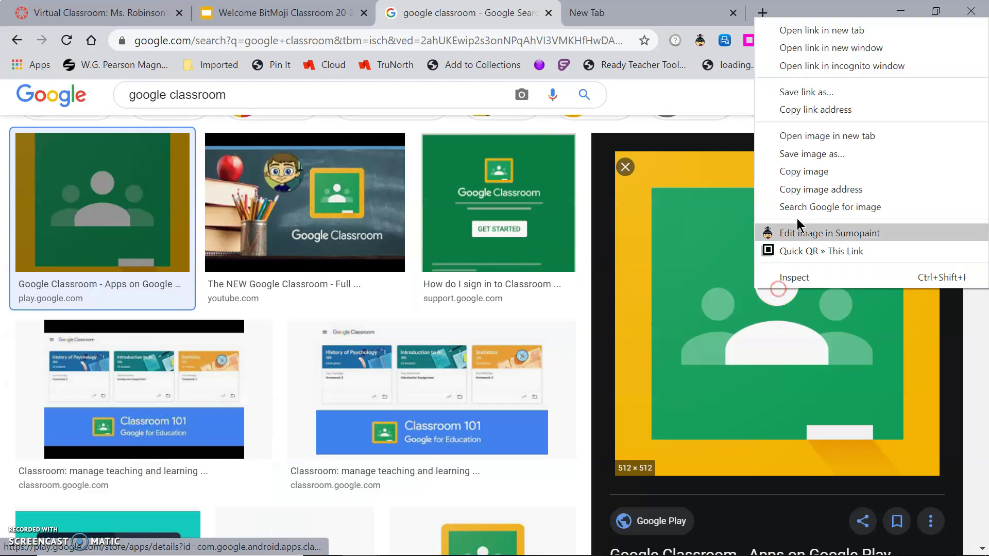
click(803, 172)
click(281, 13)
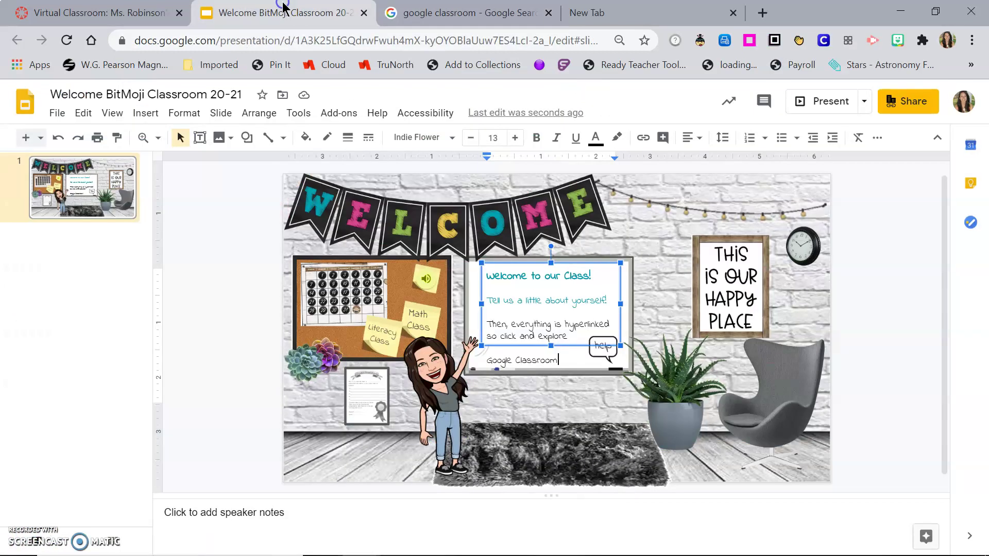
- Paste the Google Classroom logo onto the slide and shrink it to a small icon
click(660, 265)
key(ctrl+v)
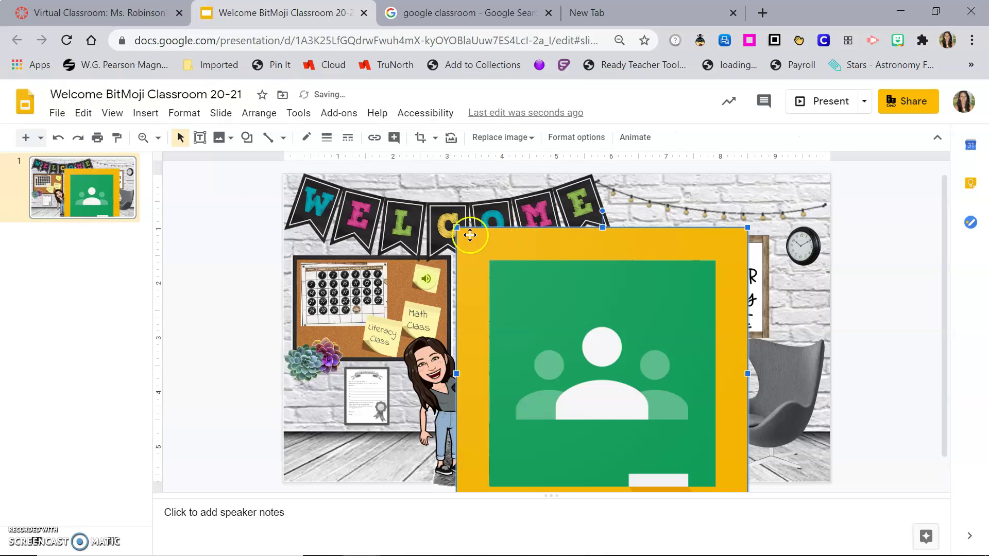
drag(456, 227, 654, 268)
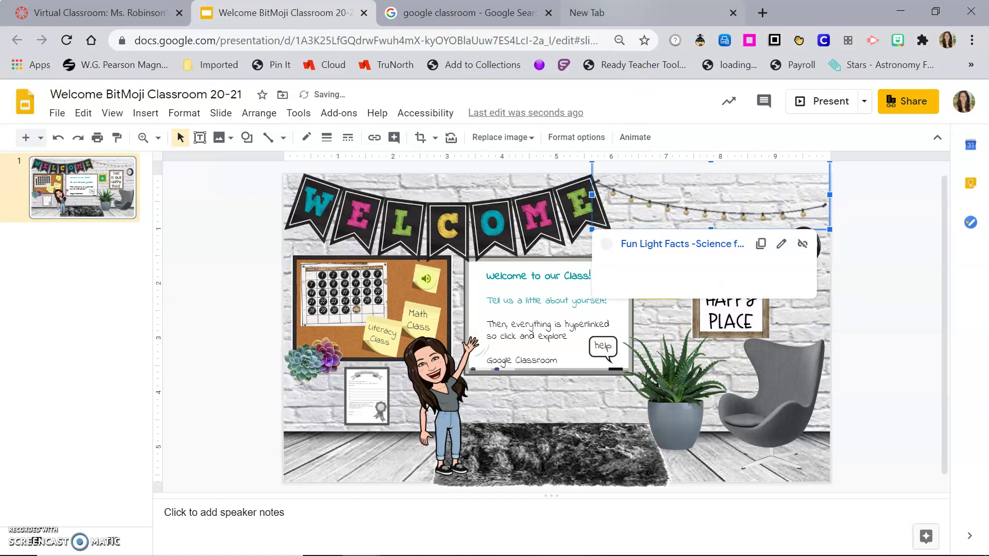
click(621, 9)
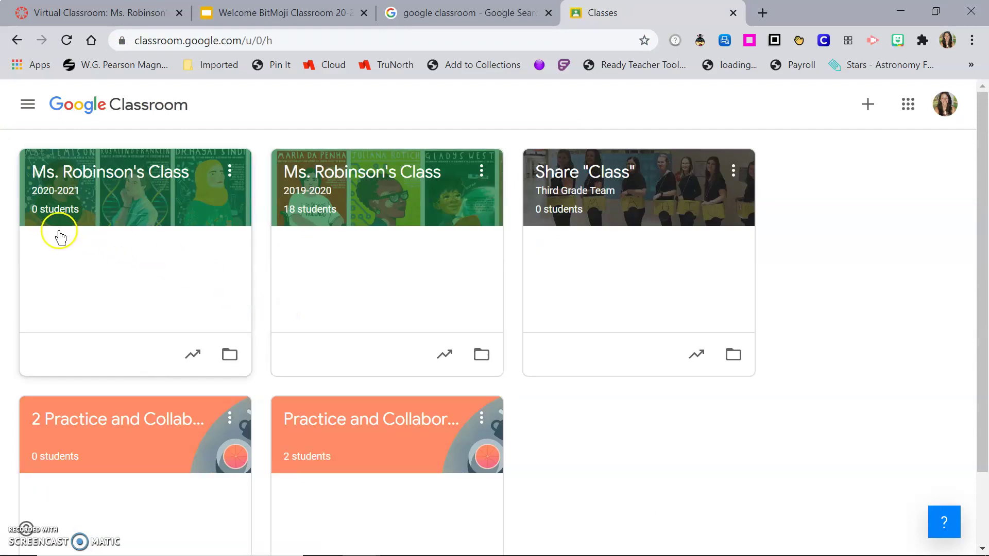
- Open the 2020-2021 class stream page in Google Classroom and copy its web address
click(57, 210)
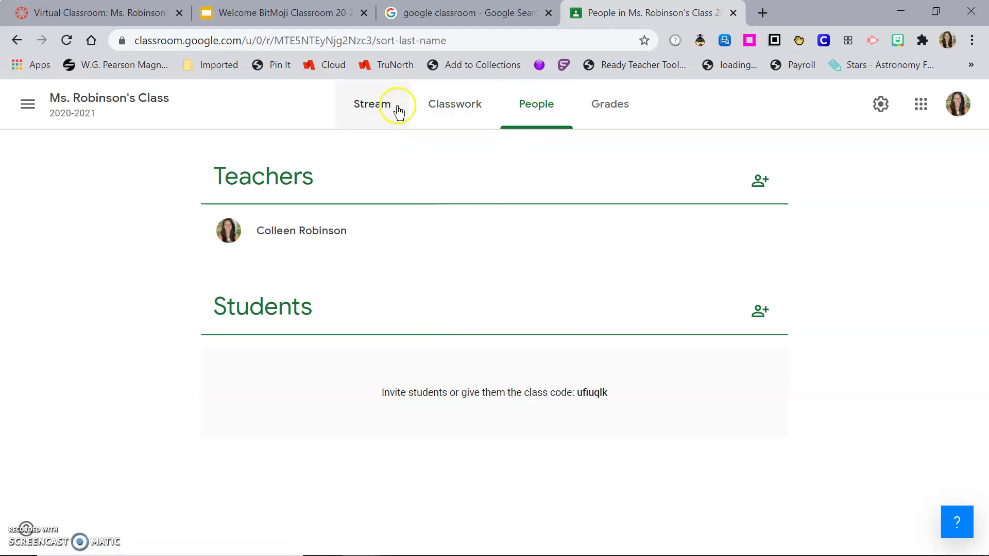
click(361, 99)
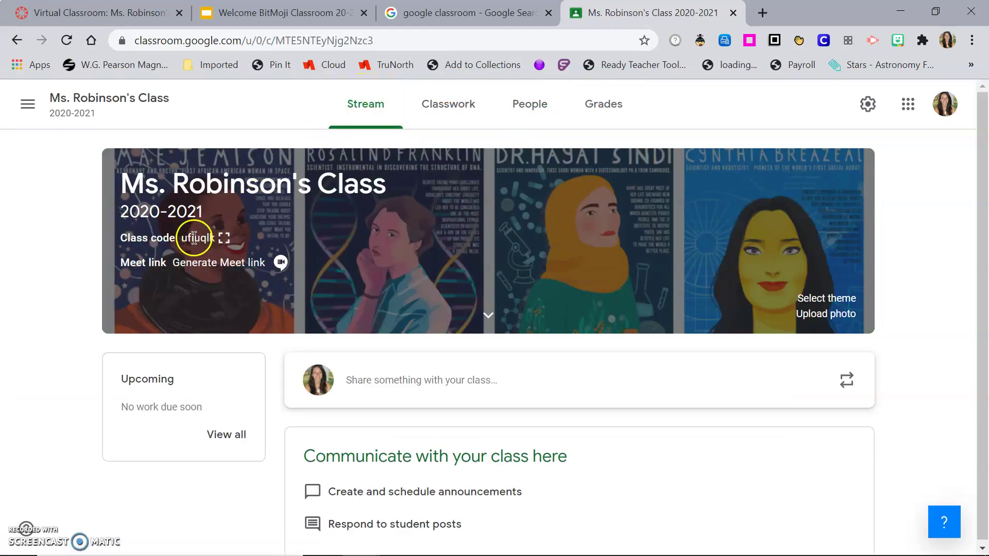
click(538, 125)
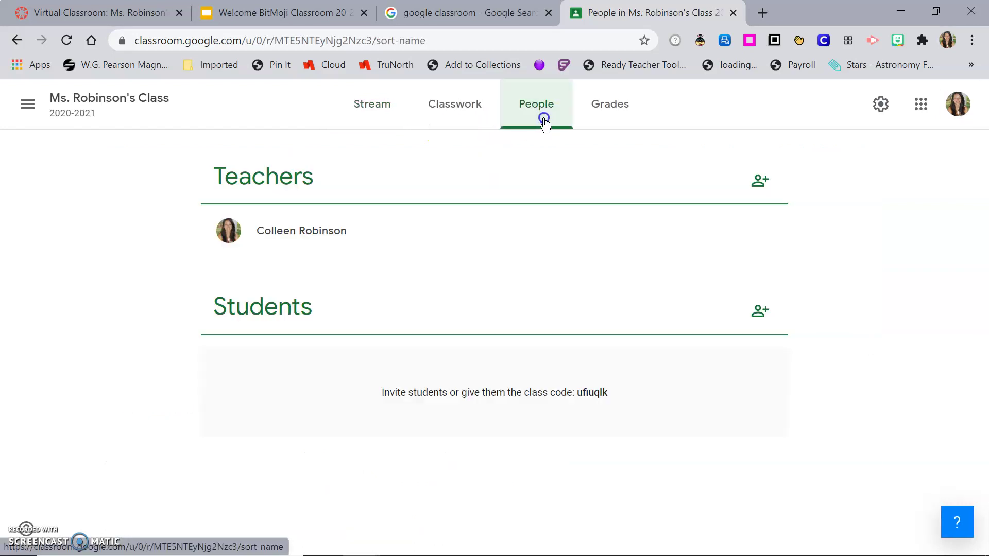
click(385, 121)
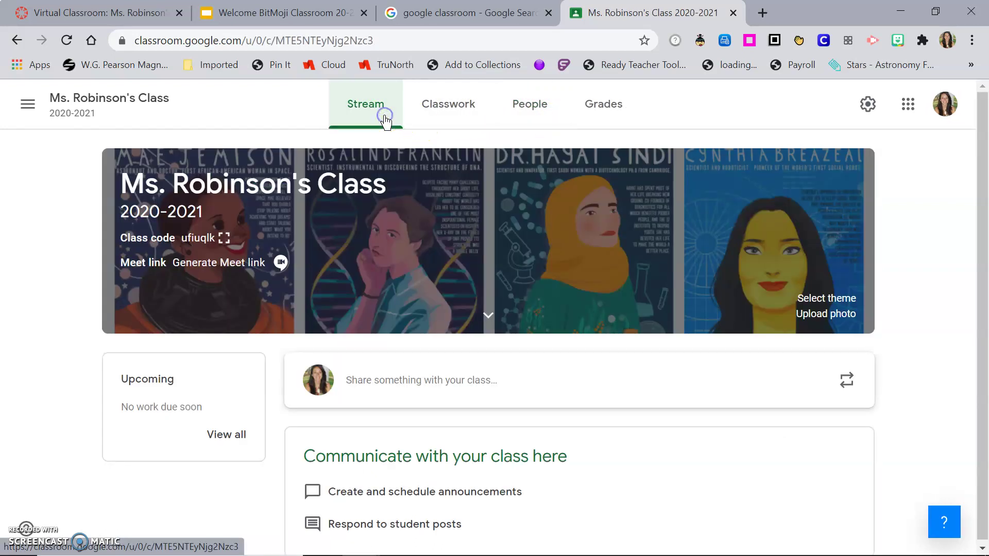
click(325, 36)
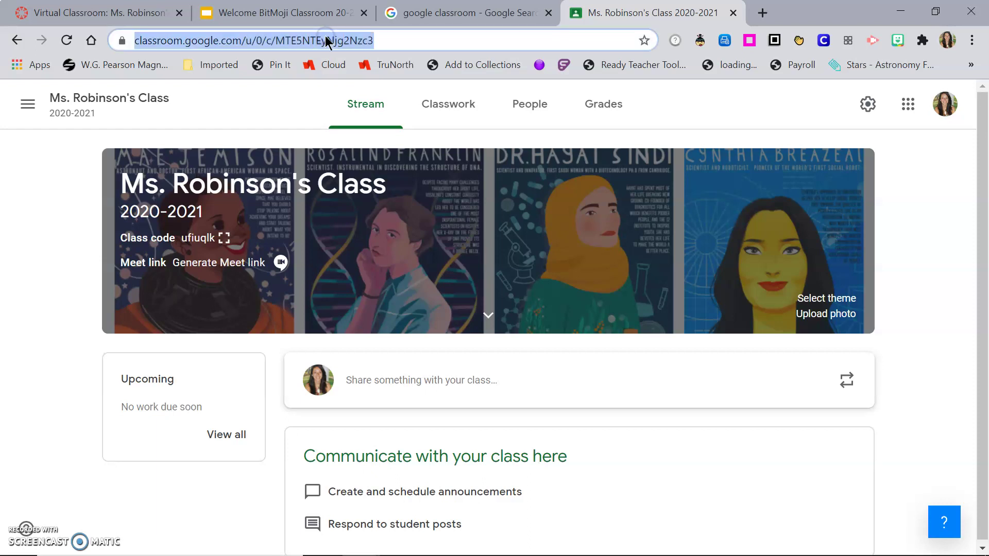
right_click(325, 36)
click(350, 120)
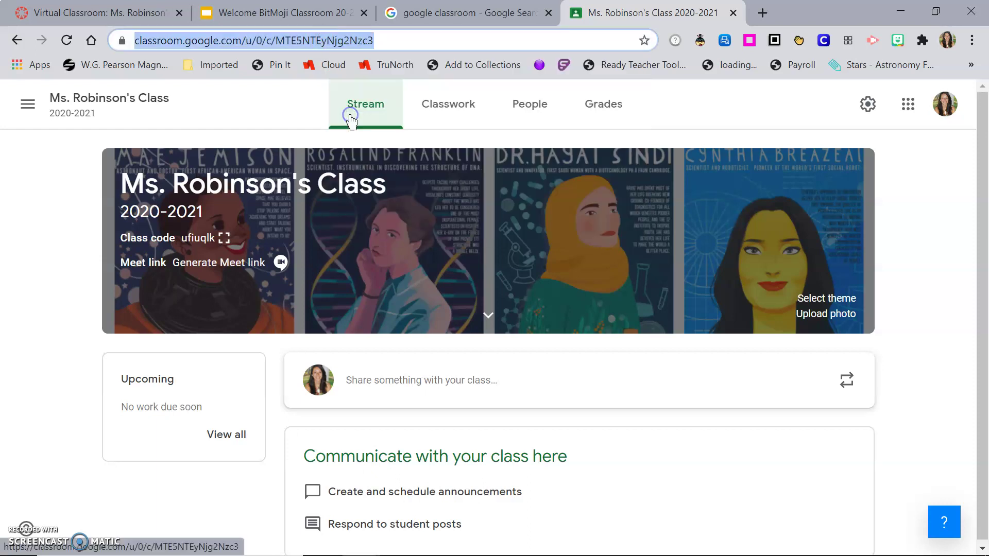
click(331, 13)
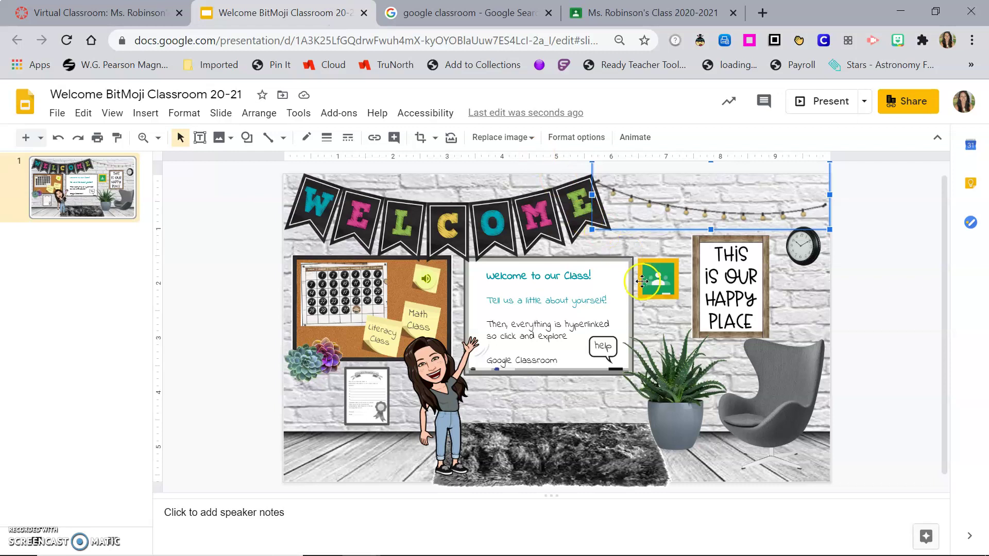
- Link the green Classroom icon on the slide to the copied class stream address
click(656, 279)
click(661, 284)
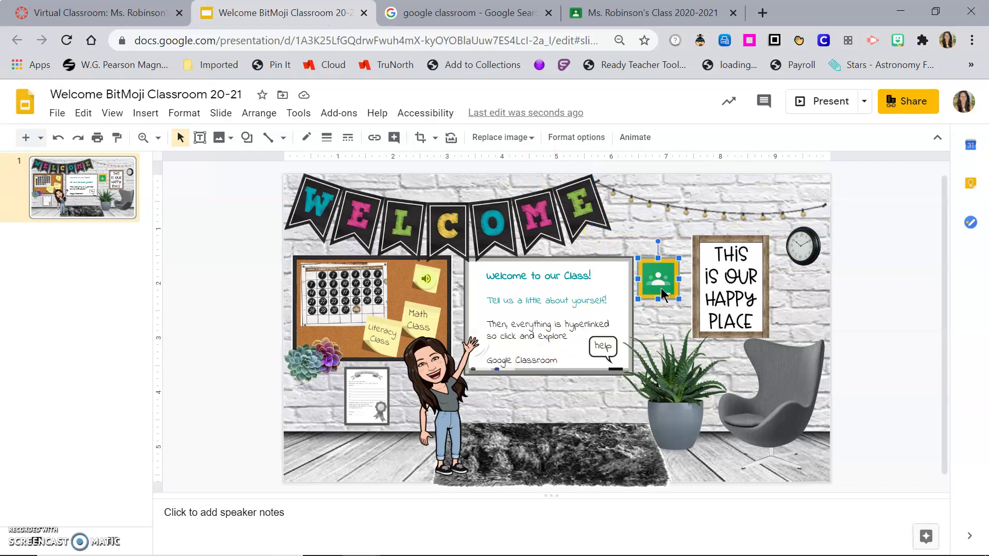
click(660, 273)
click(145, 113)
click(168, 429)
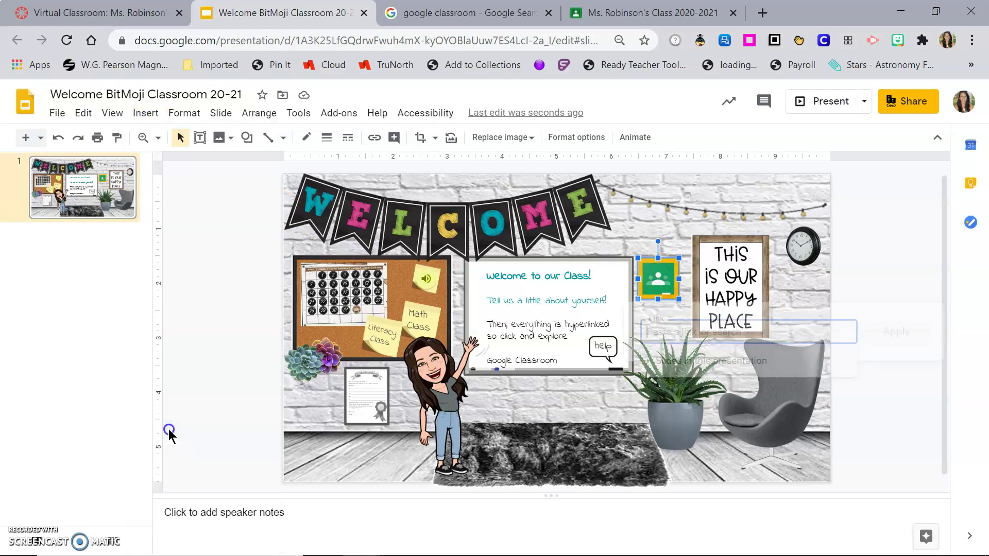
key(ctrl+v)
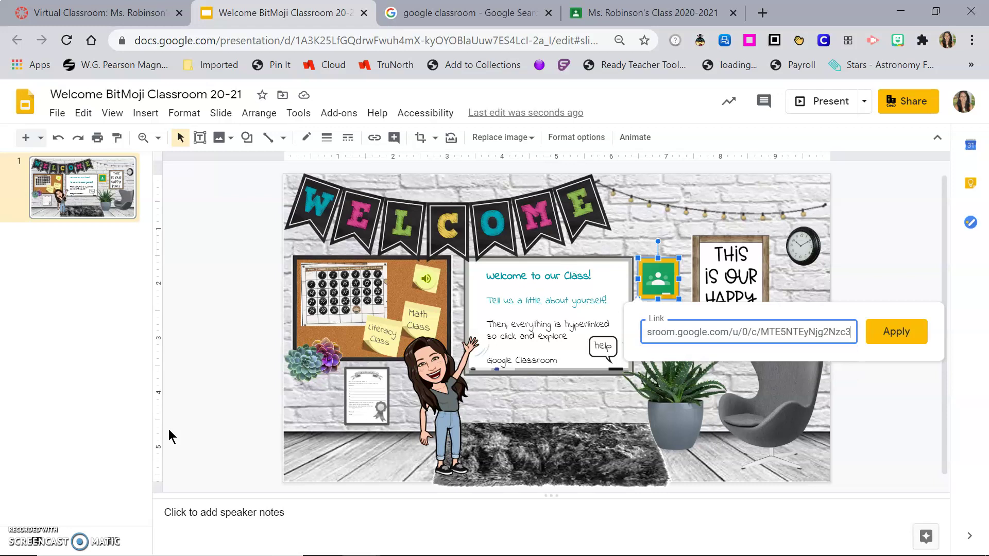
click(891, 341)
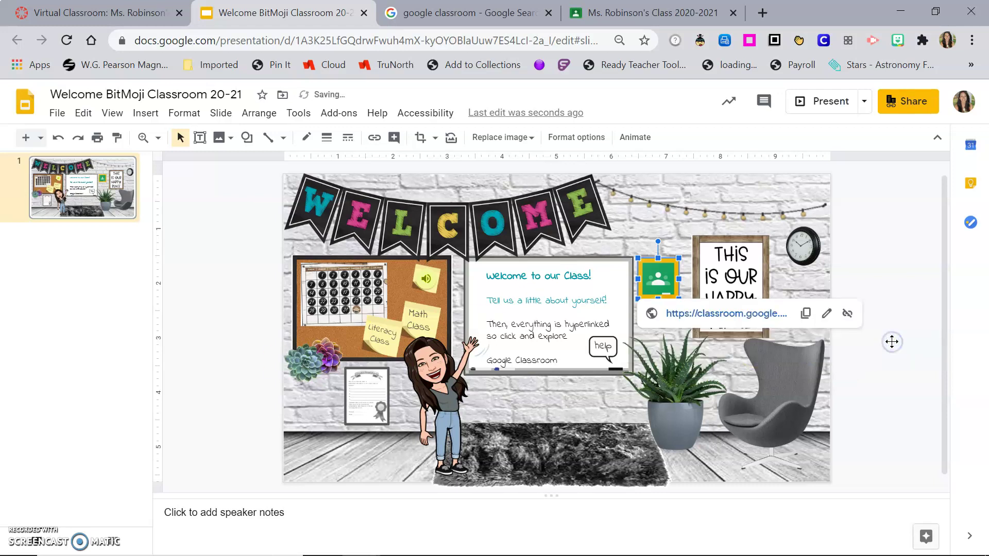
click(655, 287)
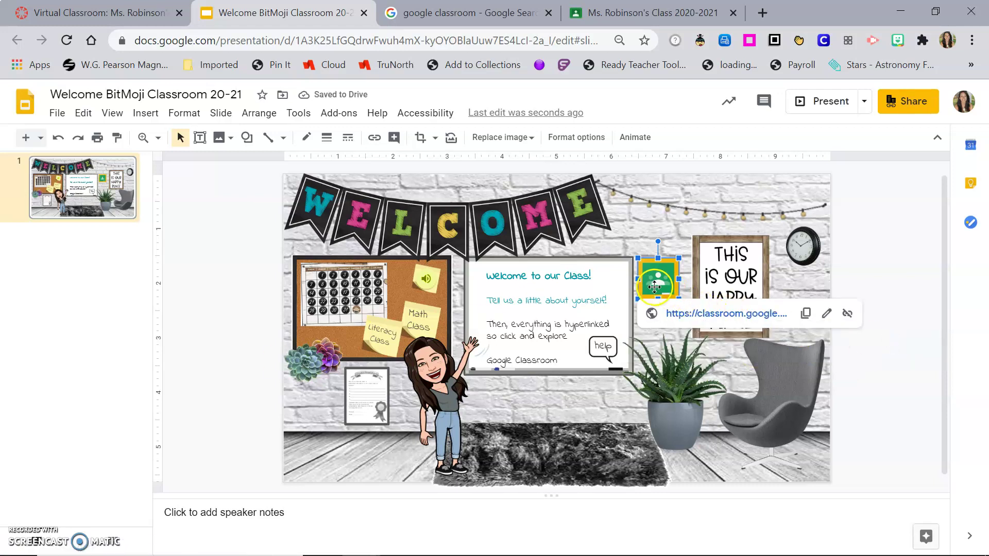
- Hyperlink the whiteboard's 'Google Classroom' line to the same class stream address
triple_click(515, 360)
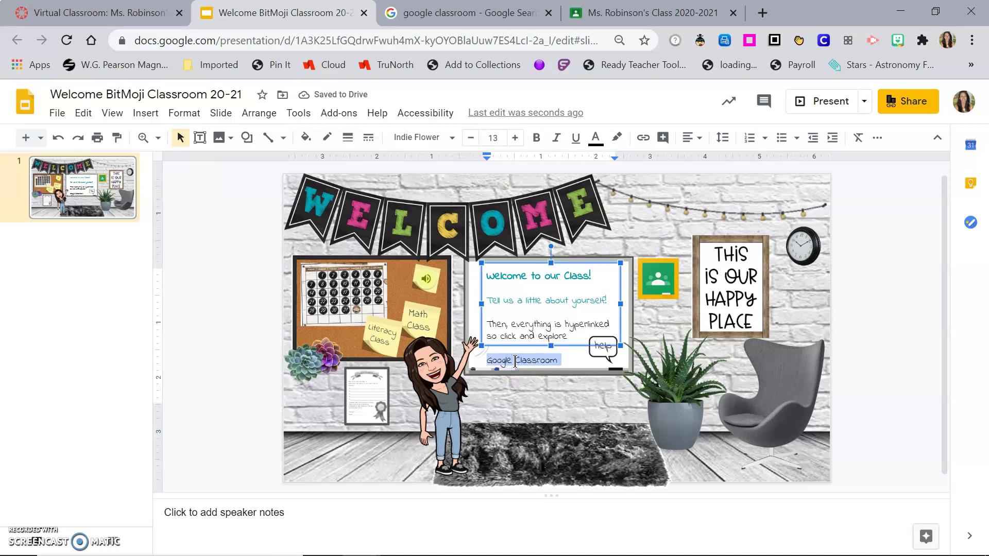
click(146, 112)
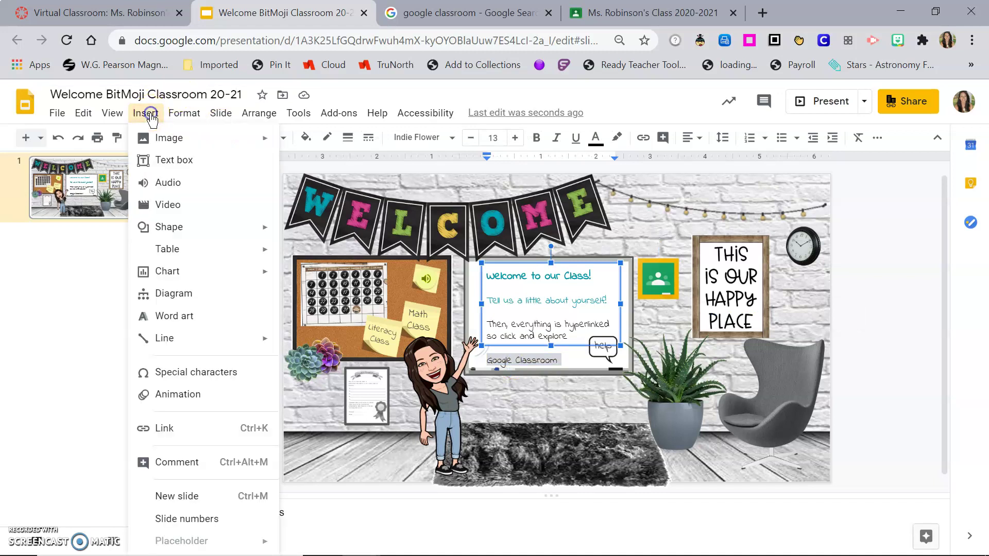
click(183, 435)
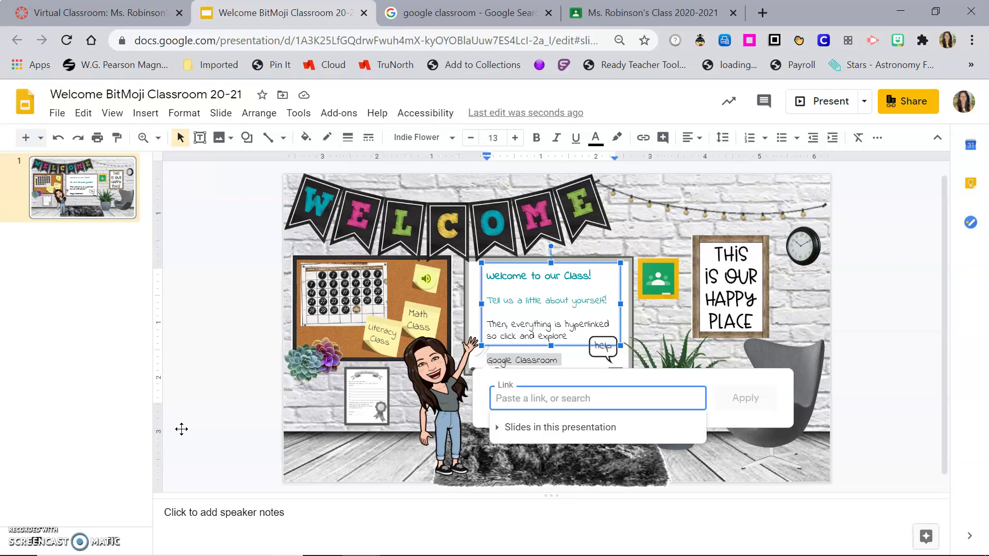
key(ctrl+v)
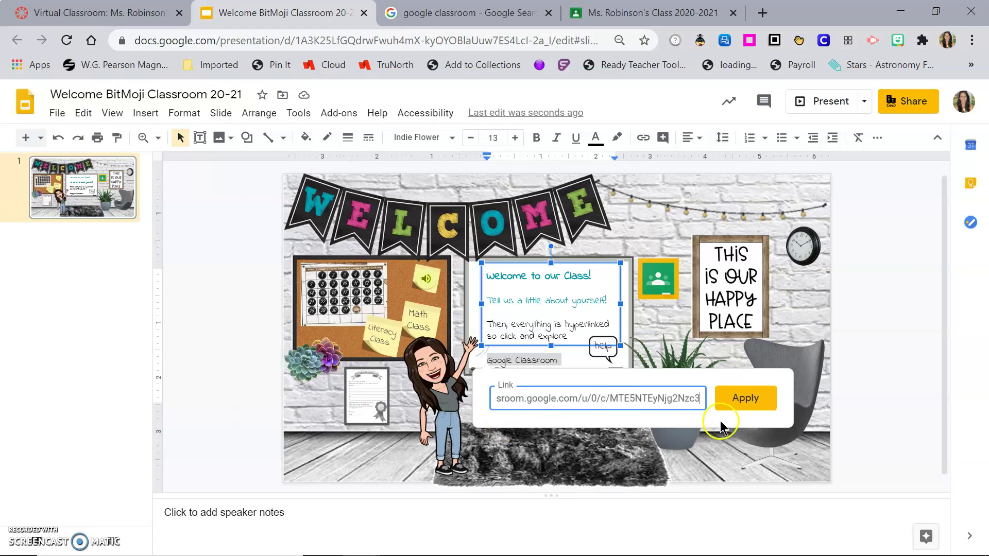
click(739, 399)
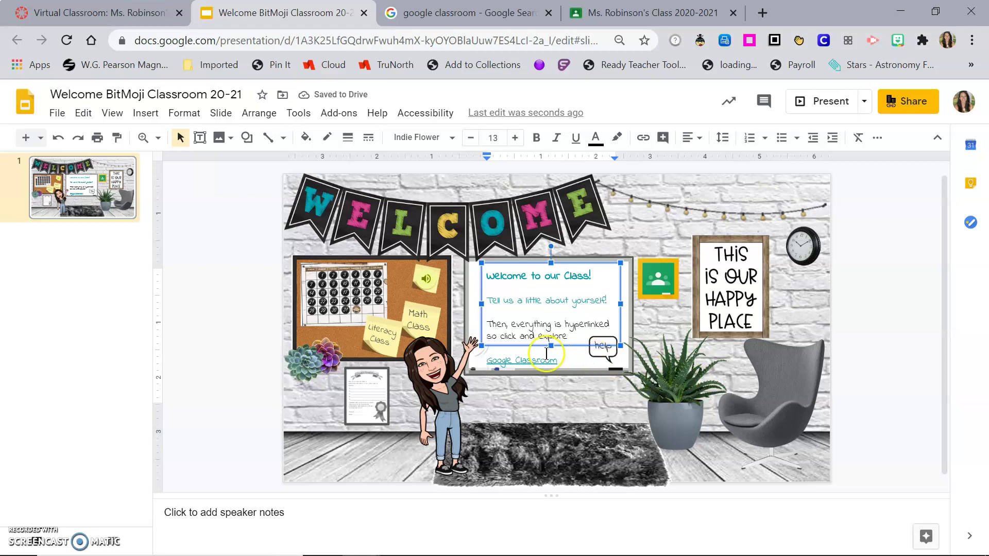
click(325, 49)
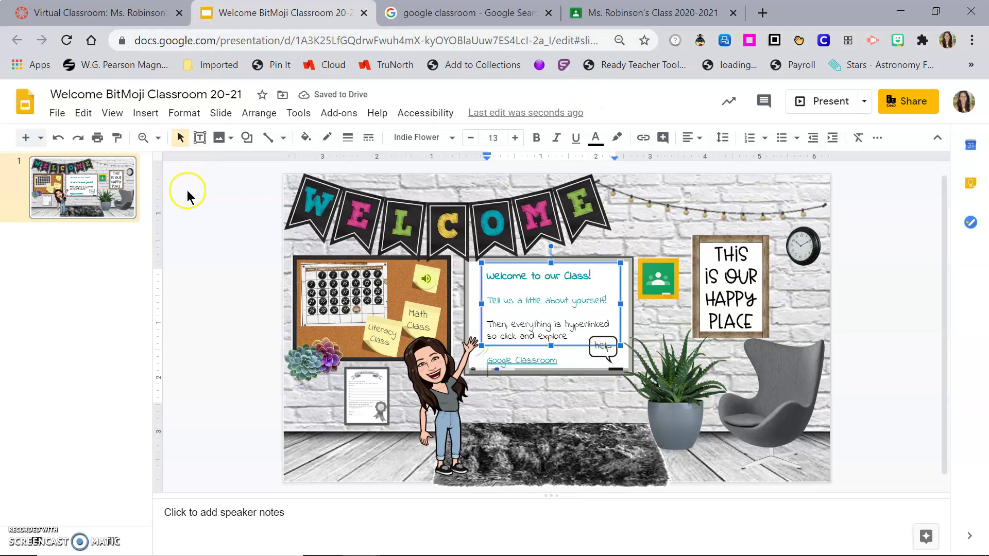
- Reload the Canvas Virtual Classroom page and test the updated slide's Classroom icon link
click(88, 17)
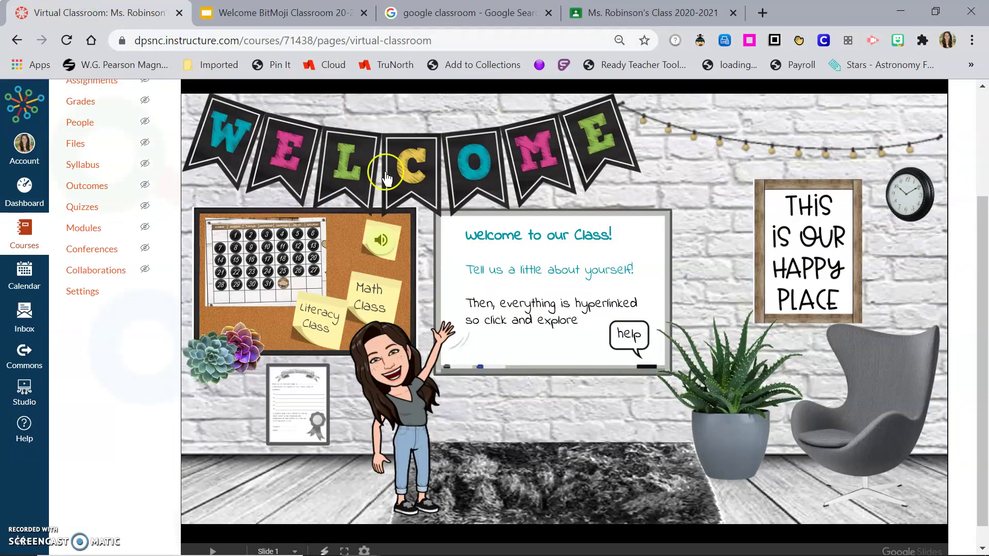
click(272, 30)
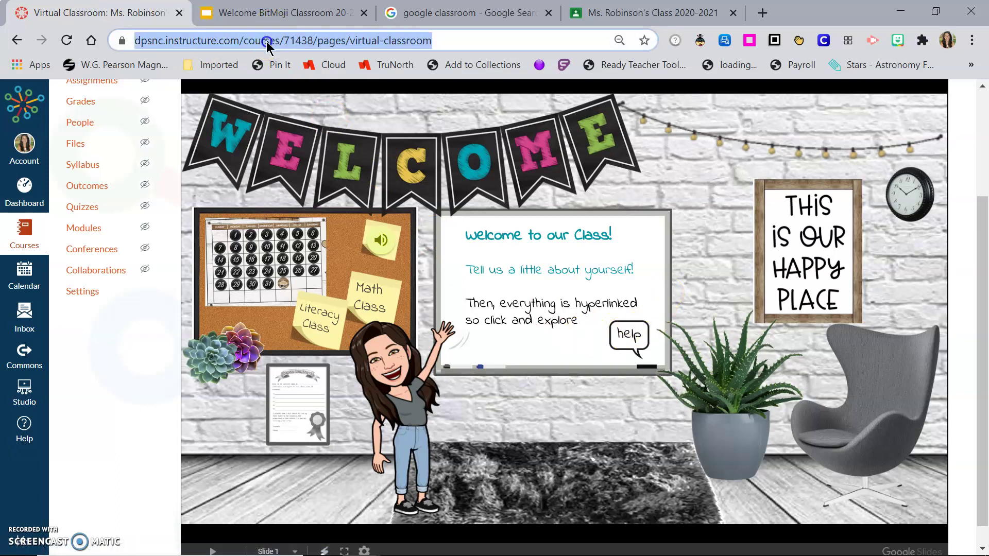
key(Return)
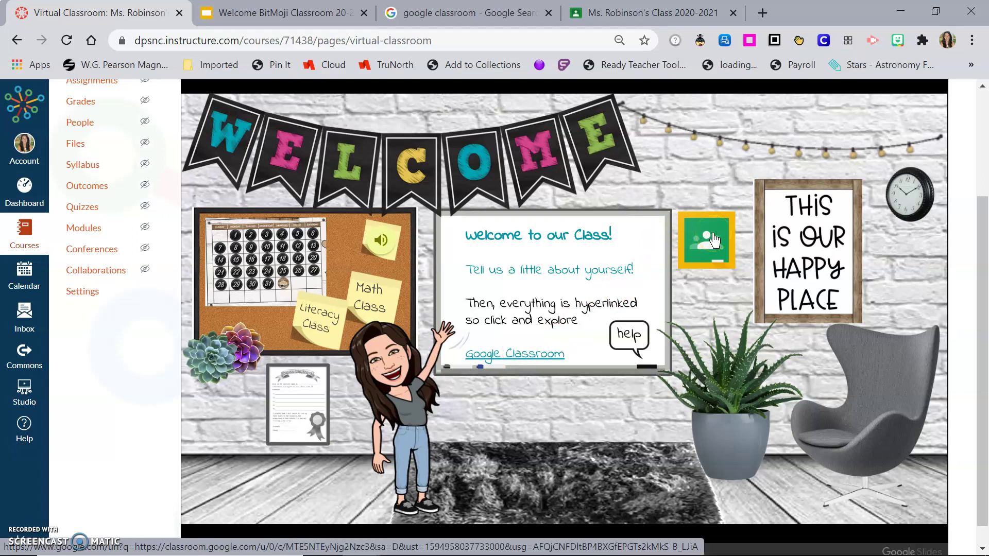
click(713, 239)
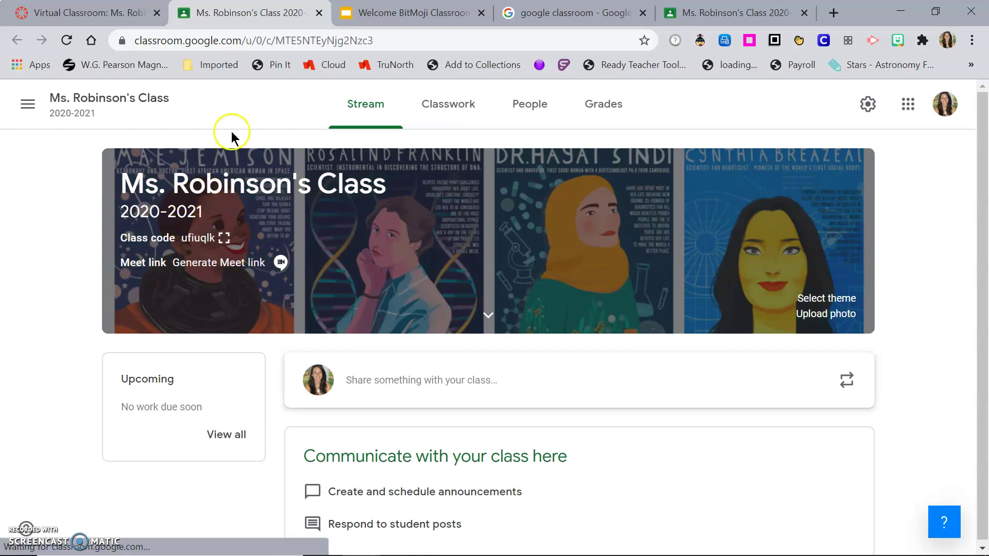
click(98, 14)
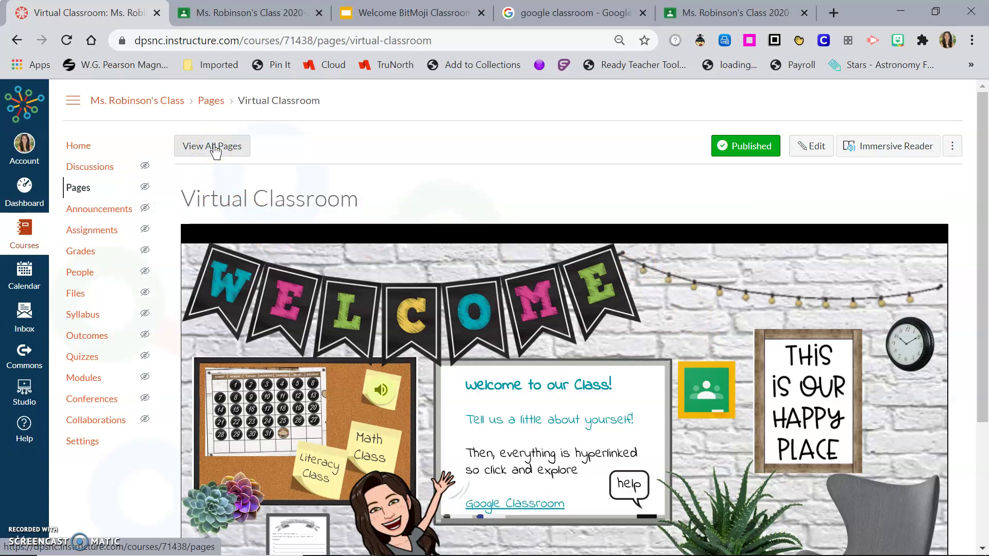
- Open the course's Pages list and sort the seven pages by title
click(217, 151)
click(208, 150)
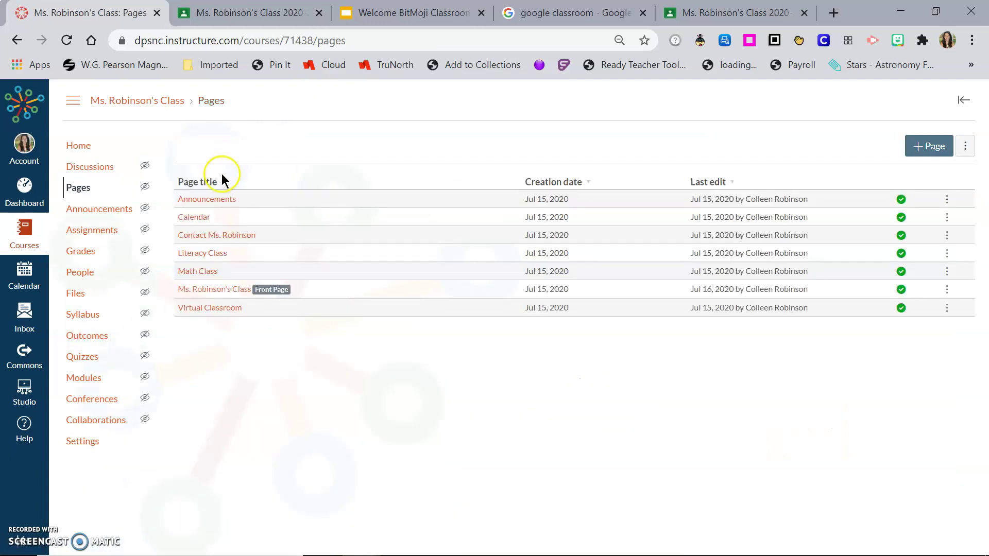
click(225, 241)
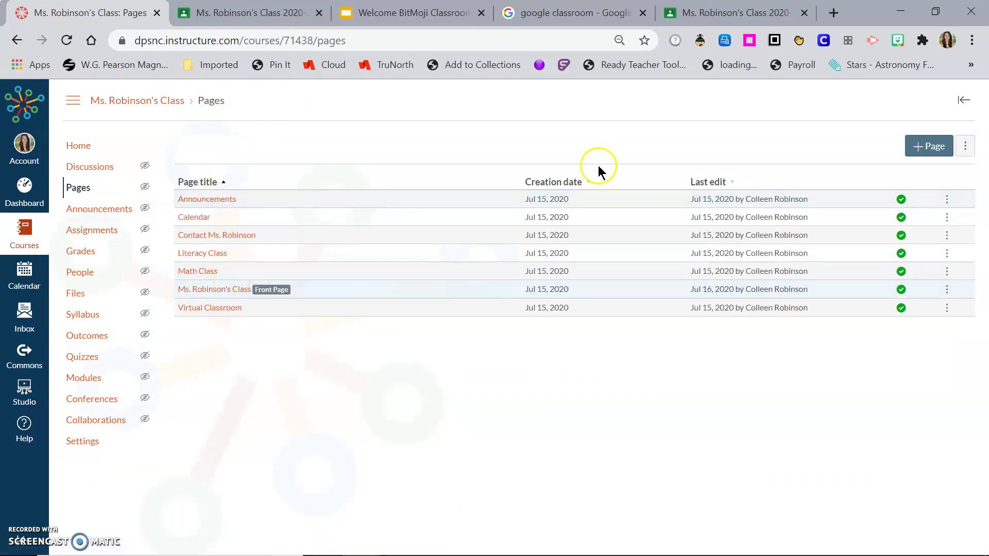
click(929, 148)
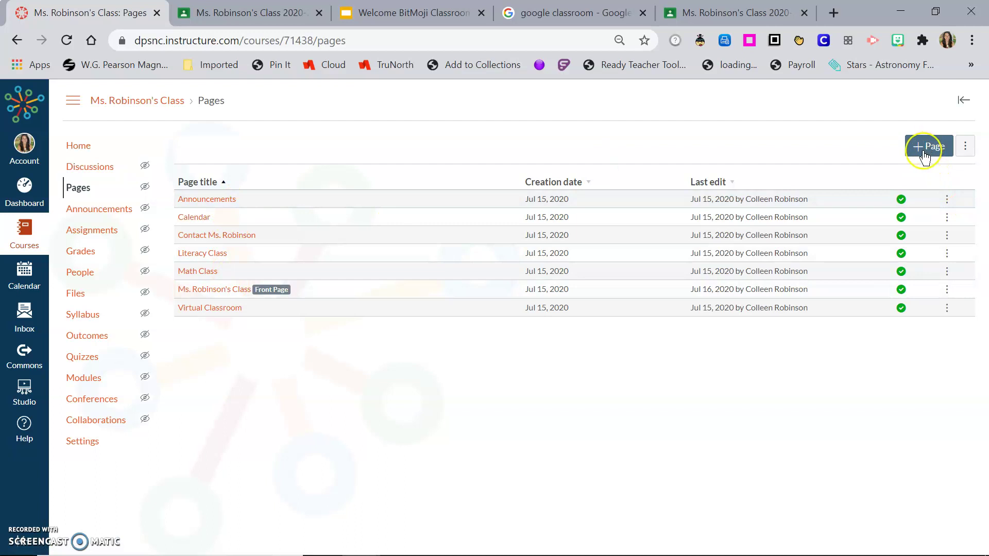
- Create a new course page titled 'Google Classroom' and move into its body
click(925, 157)
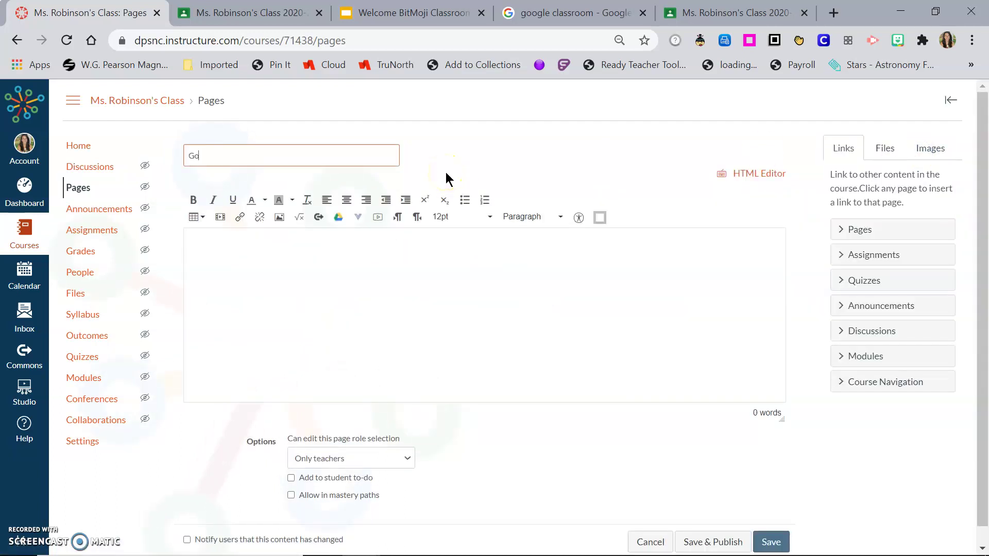
text(Google Classroom)
click(337, 294)
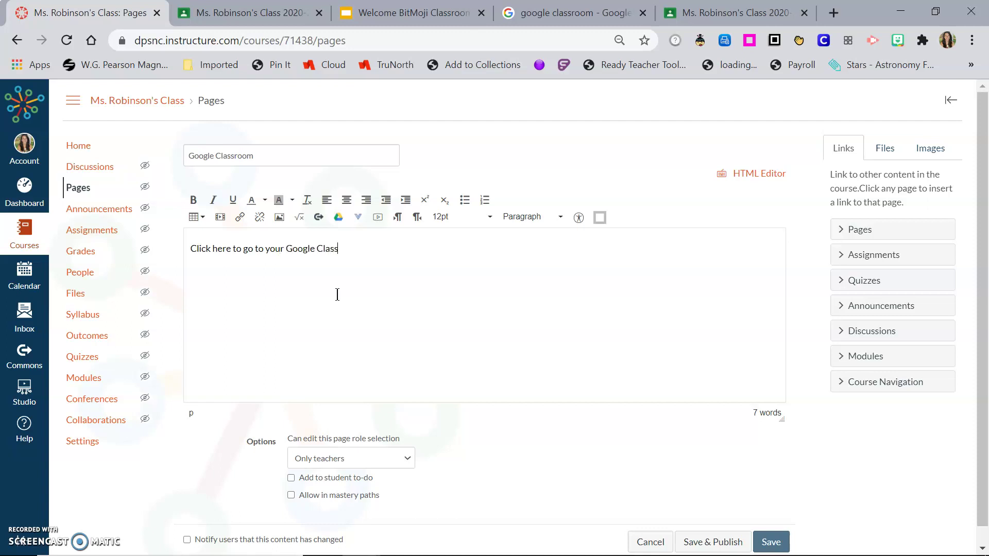
- Copy the class's Google Classroom stream web address from its browser tab
triple_click(204, 251)
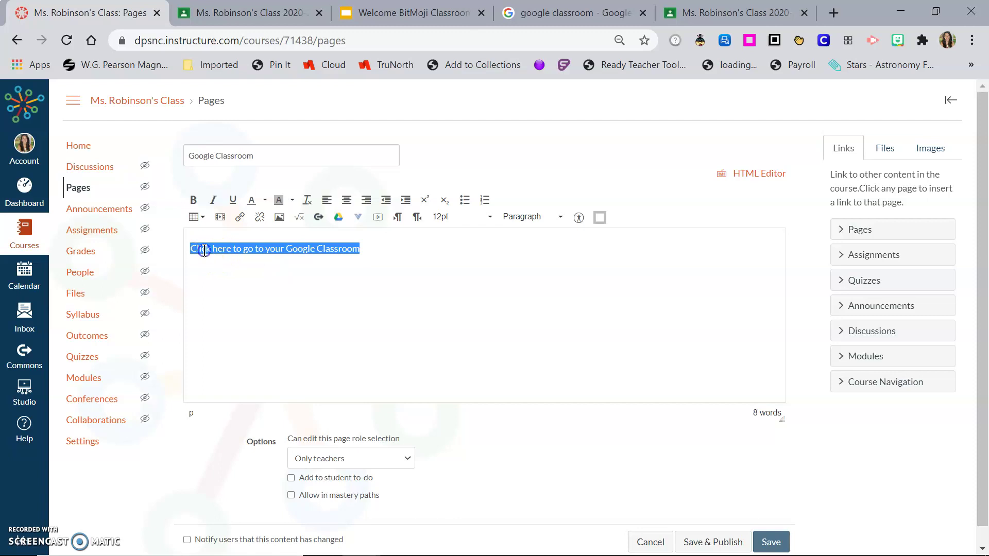
click(737, 13)
click(299, 44)
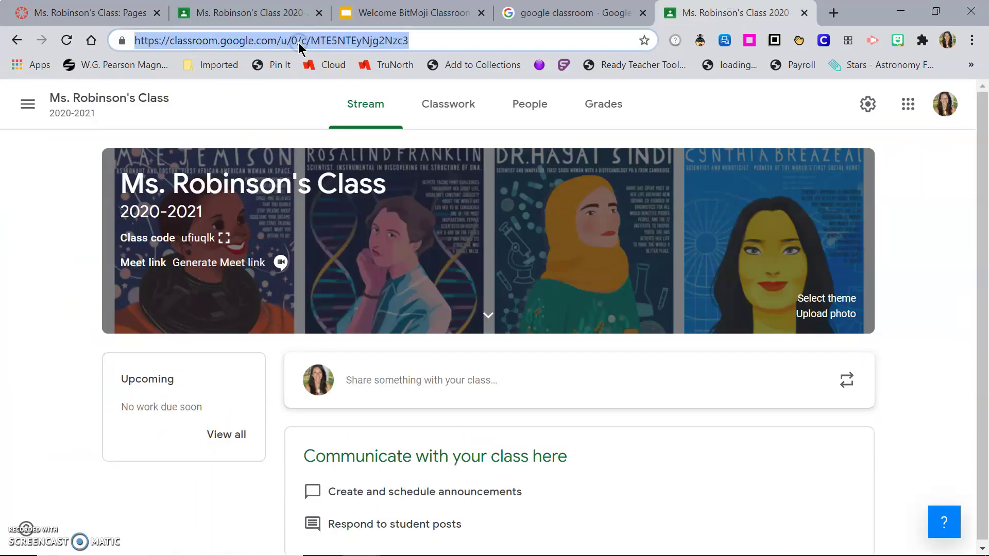
key(ctrl+c)
click(227, 21)
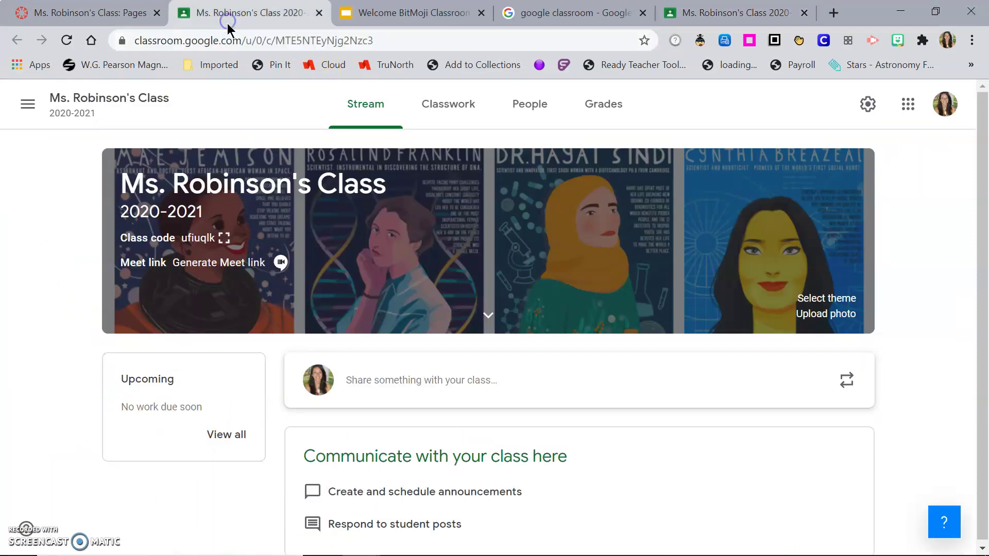
click(91, 12)
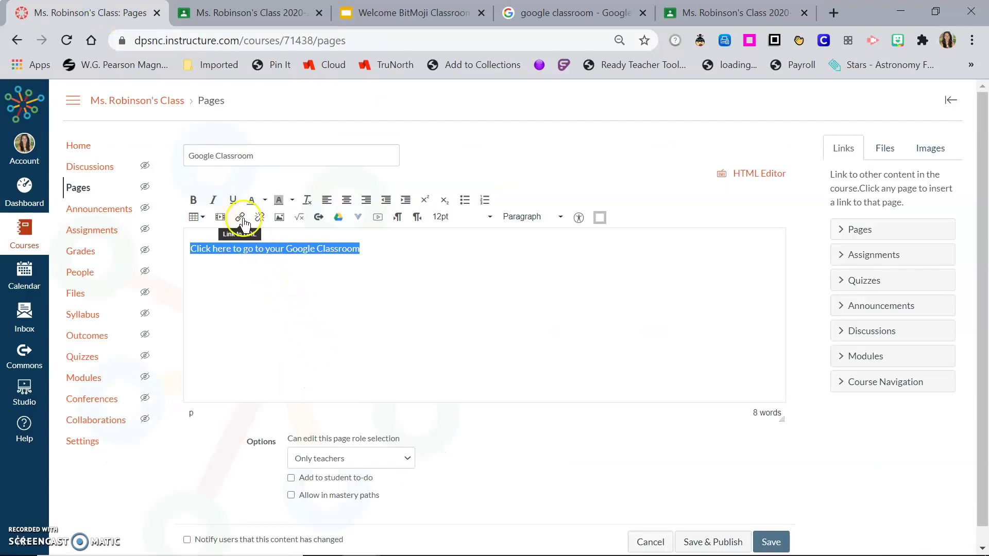
- Link the 'Click here to go to your Google Classroom' line to the copied Classroom address
triple_click(227, 249)
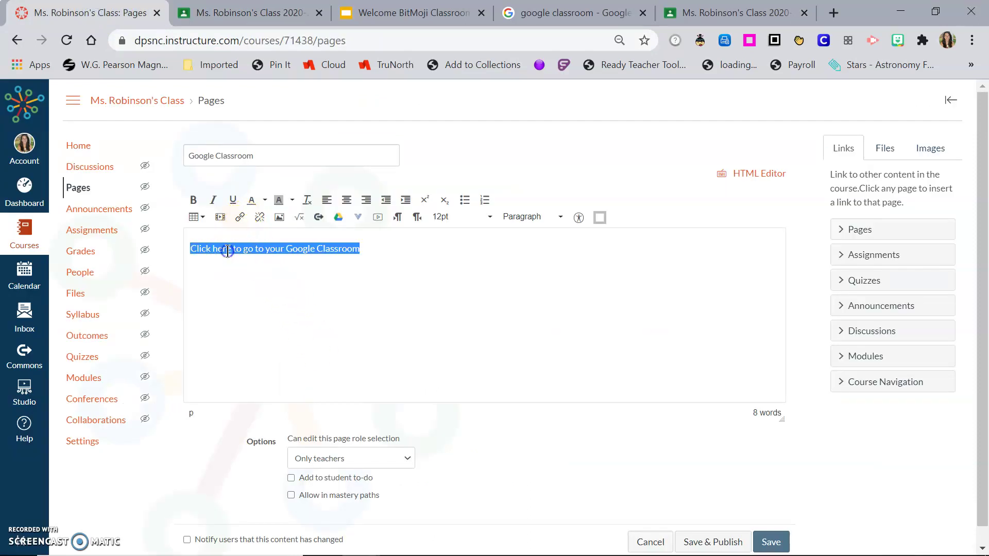
click(240, 219)
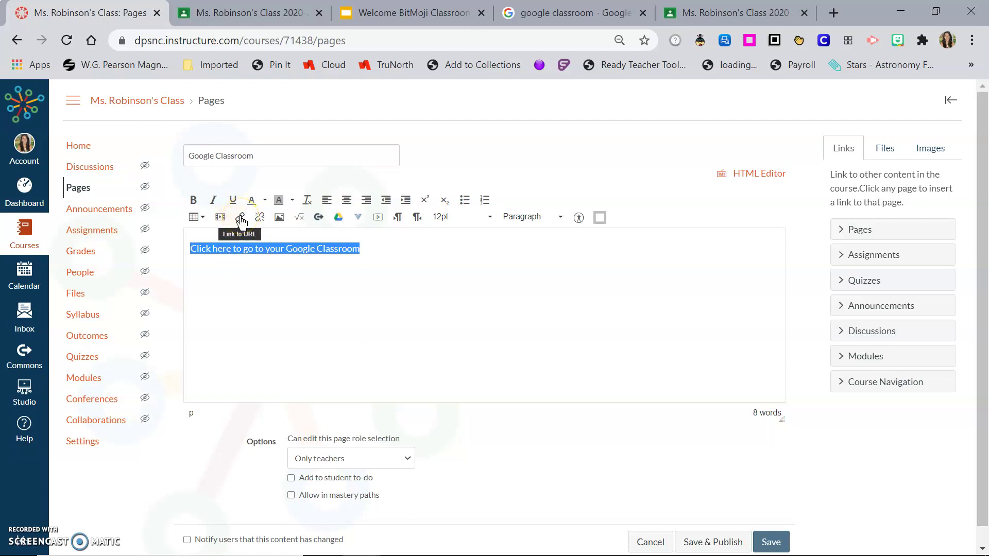
click(240, 219)
key(ctrl+v)
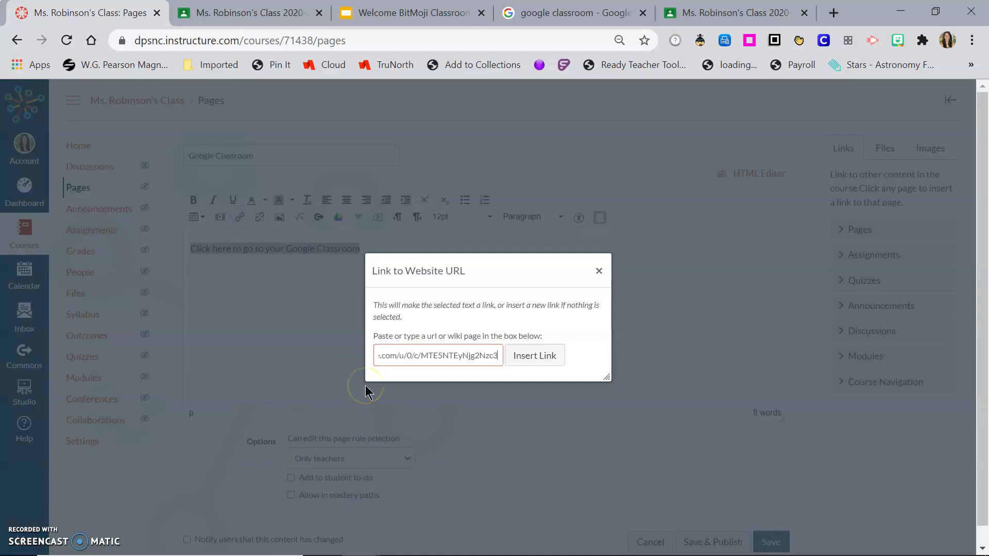
click(538, 350)
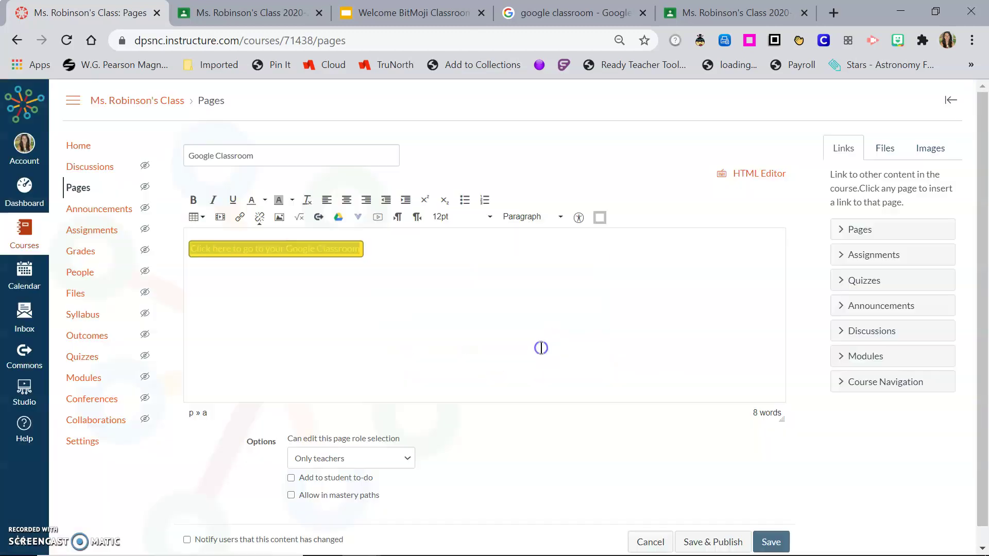
click(424, 268)
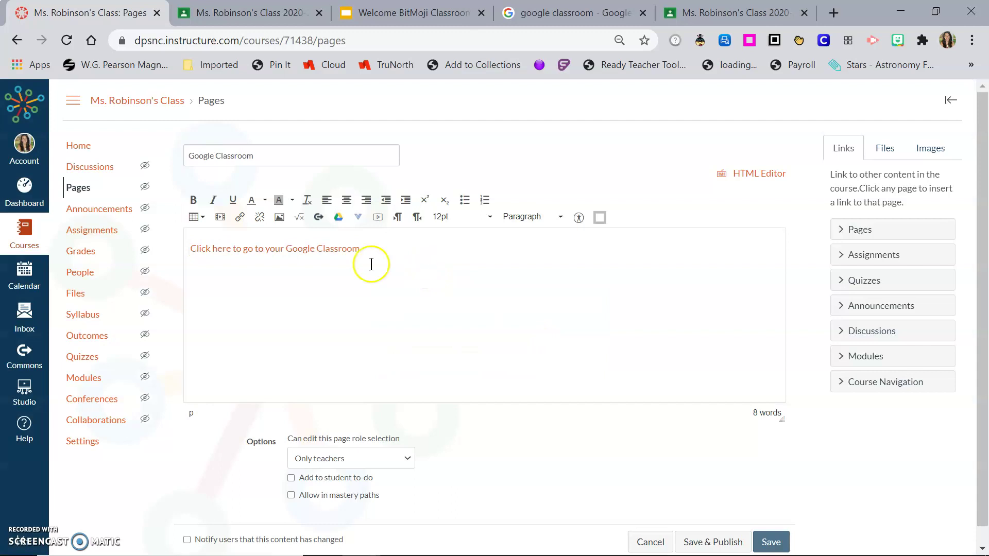
- Copy the large Google Classroom logo from the image search results
click(725, 17)
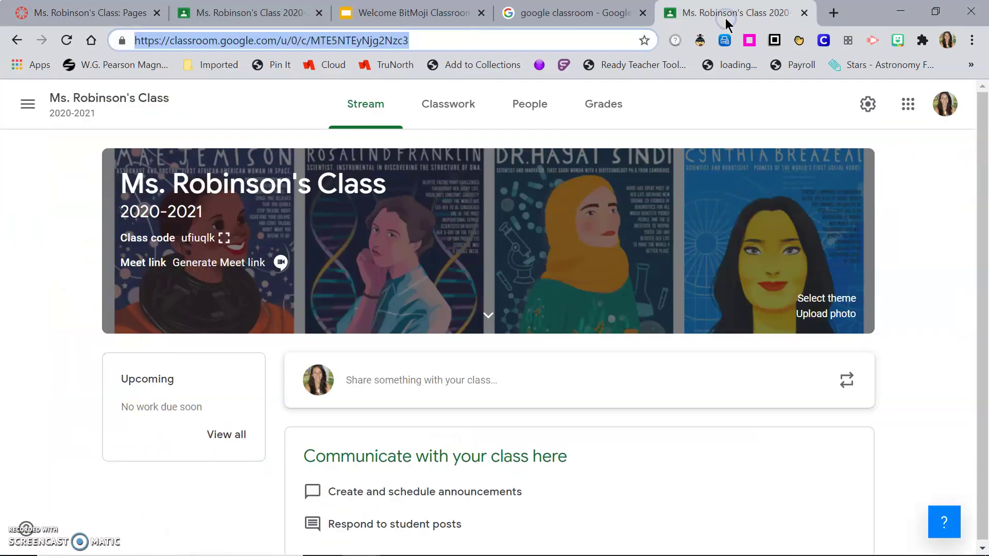
click(423, 6)
click(255, 10)
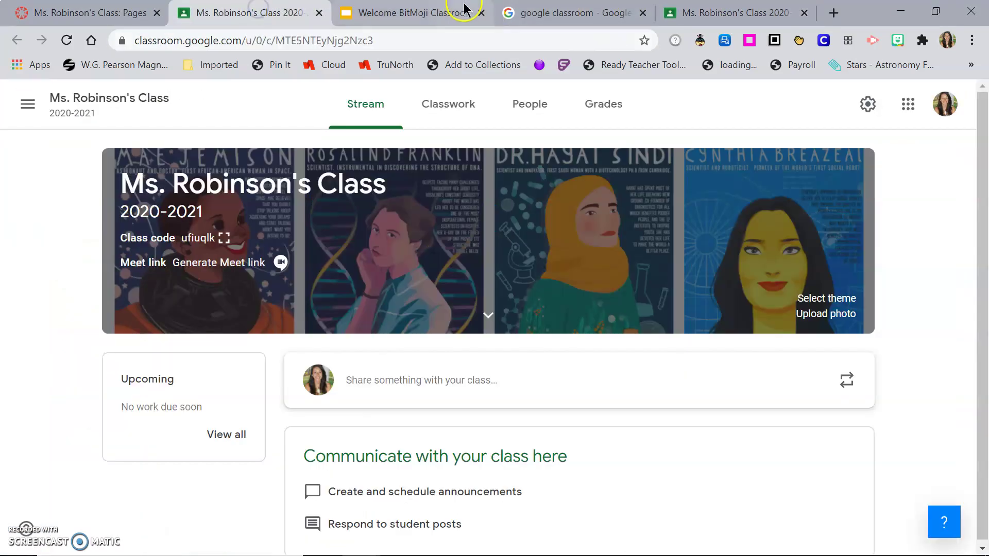
click(503, 21)
right_click(683, 272)
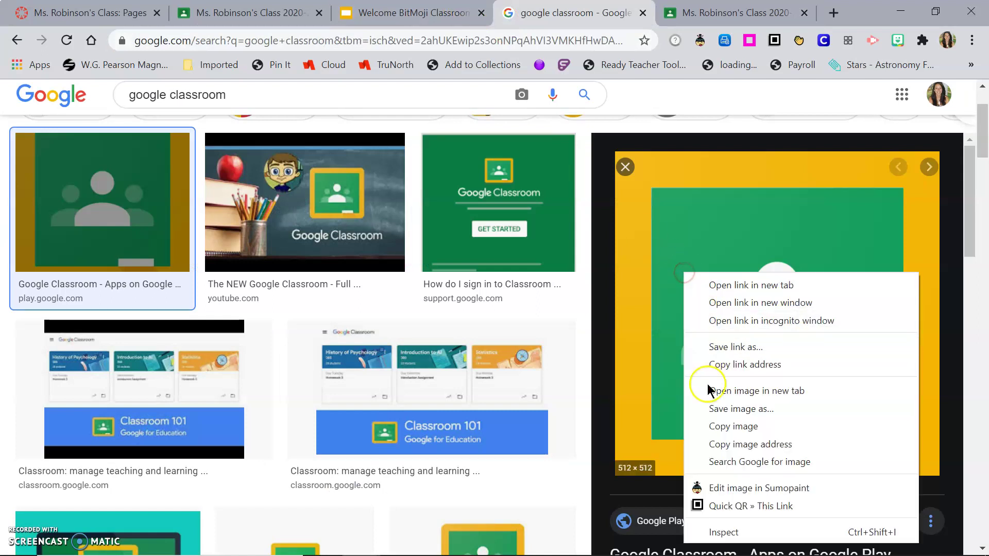
click(712, 425)
- Paste the Google Classroom logo below the link line and shrink it to a smaller size
click(101, 16)
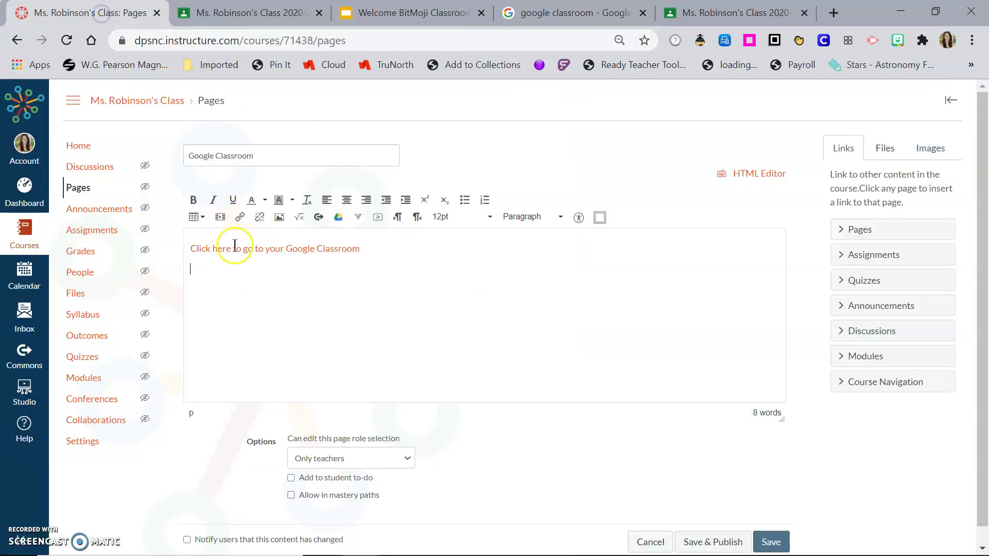
key(ctrl+v)
click(264, 321)
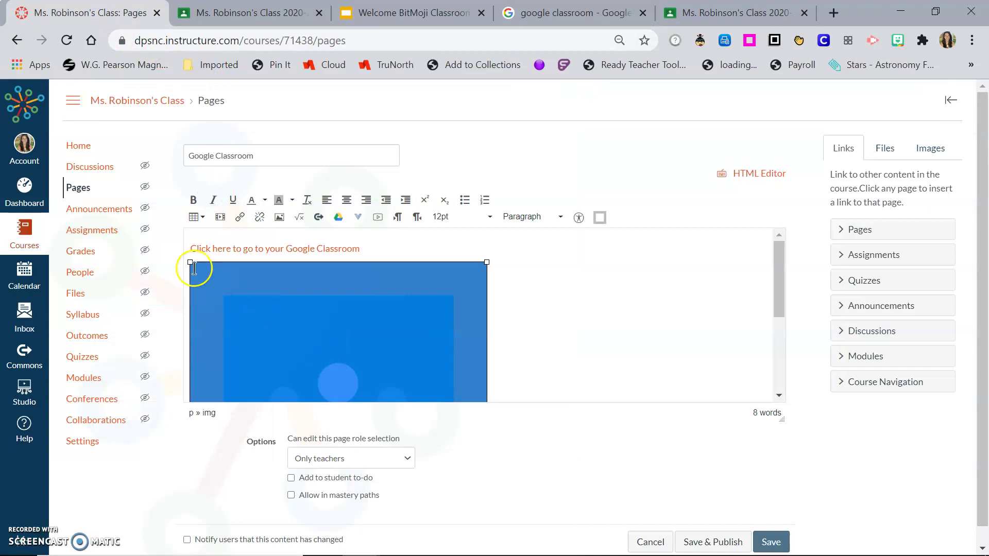
drag(190, 262, 331, 353)
- Link the resized Google Classroom logo to the class's Google Classroom stream address
click(315, 329)
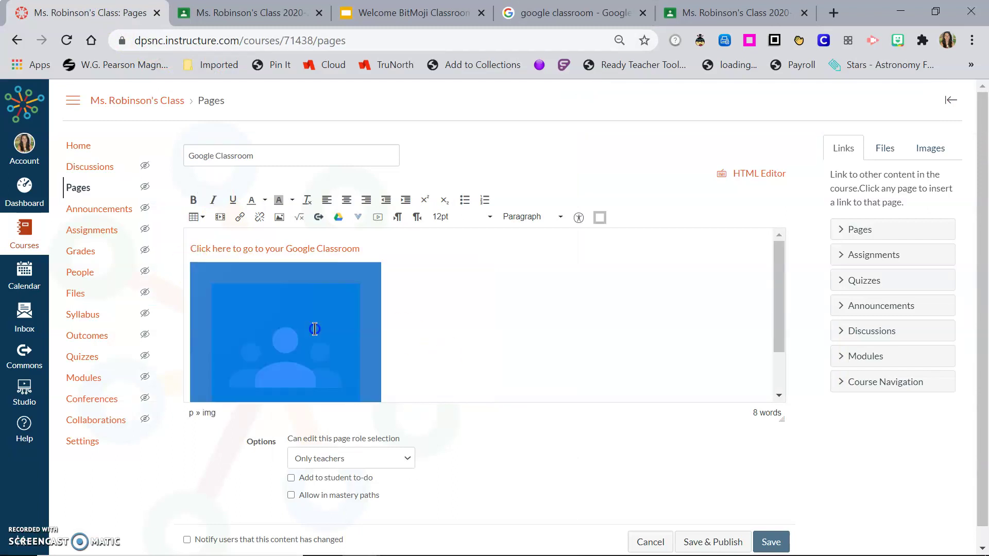
click(240, 219)
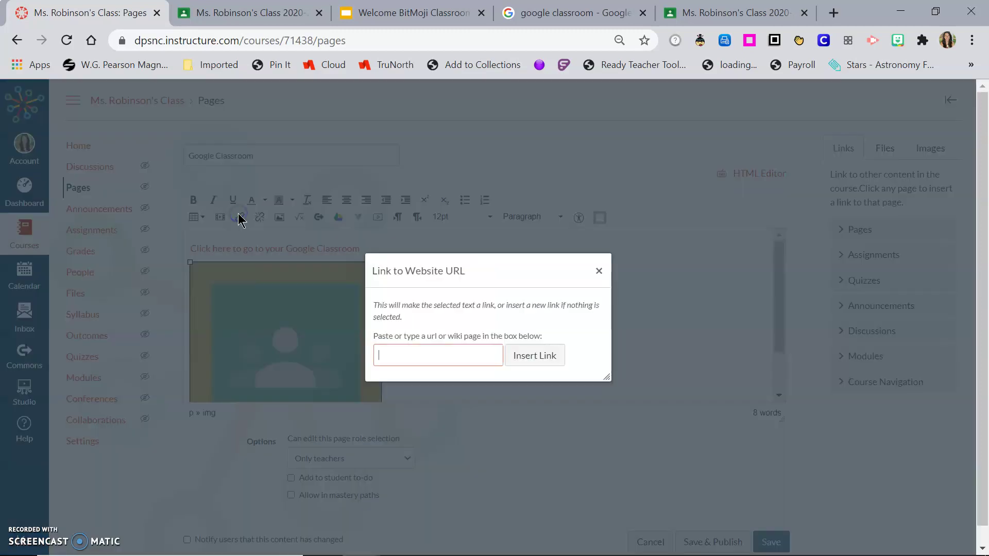
click(462, 20)
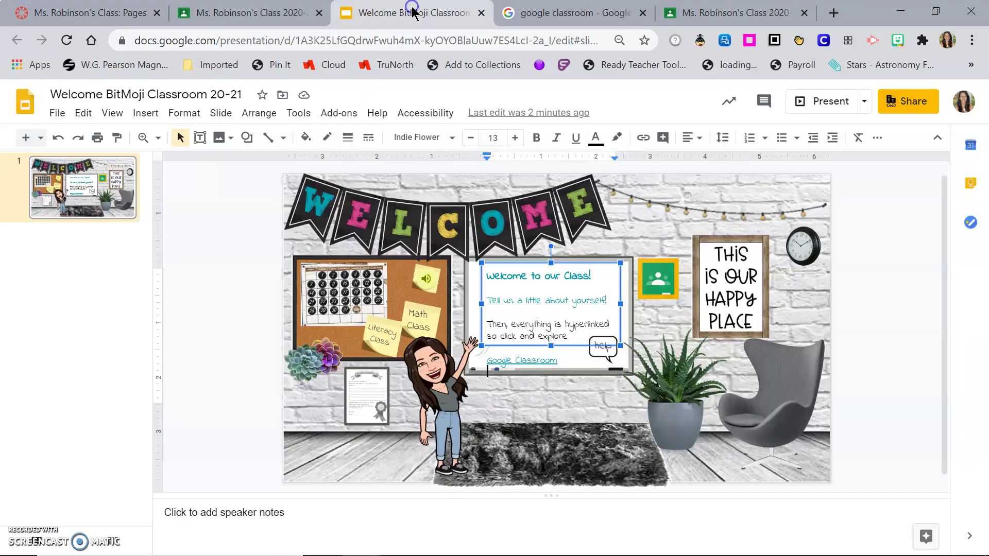
click(252, 14)
click(282, 41)
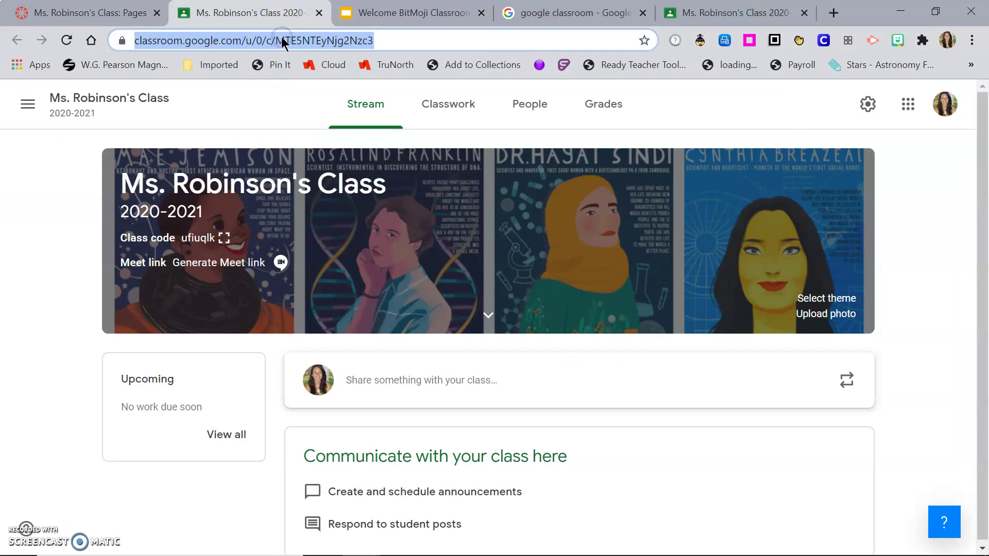
click(85, 14)
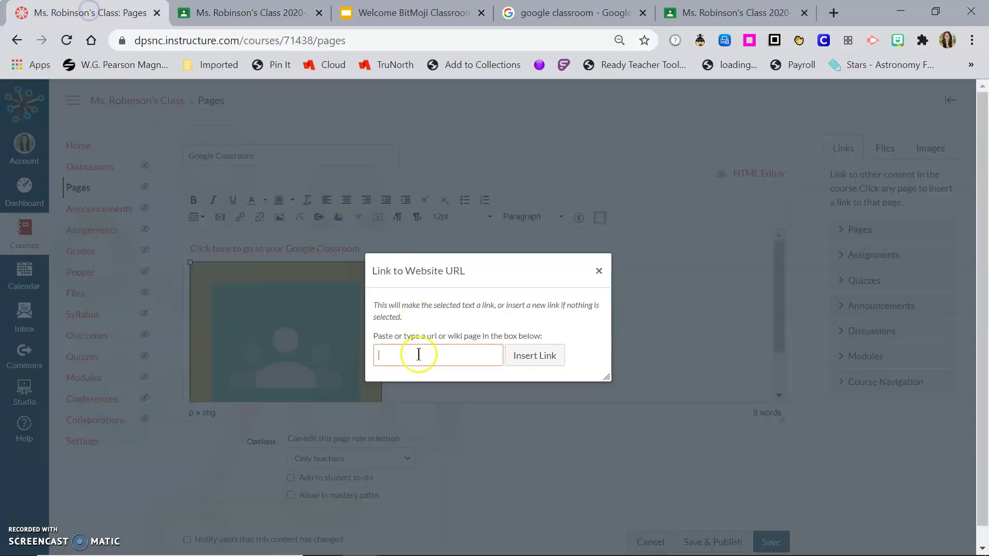
key(ctrl+v)
click(544, 355)
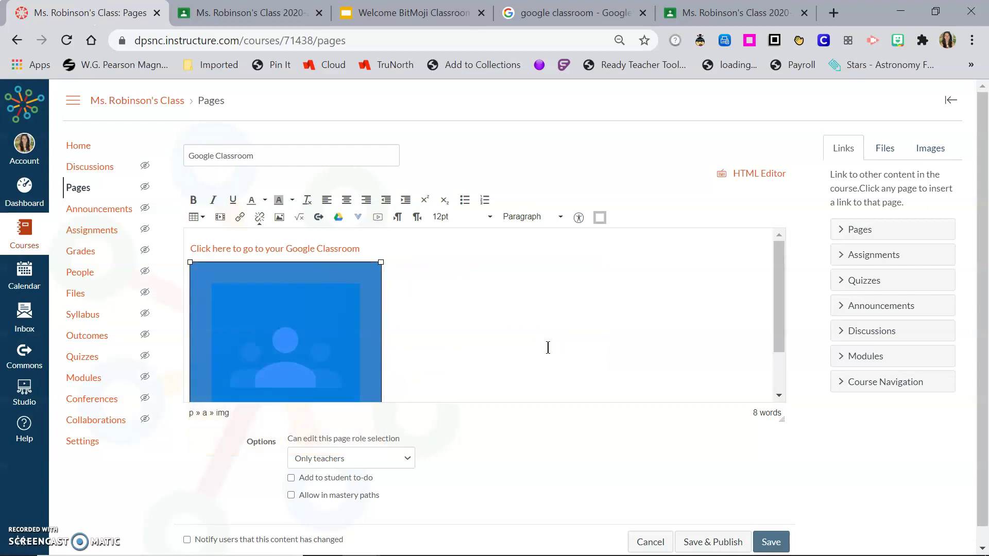
- Save the Google Classroom page with its linked text and logo
scroll(548, 348, down, 1)
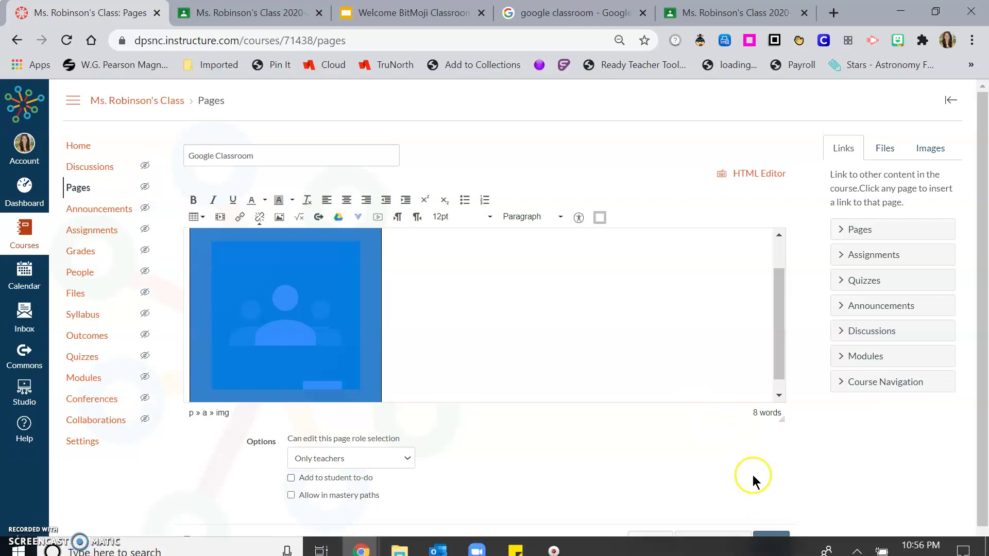
click(769, 543)
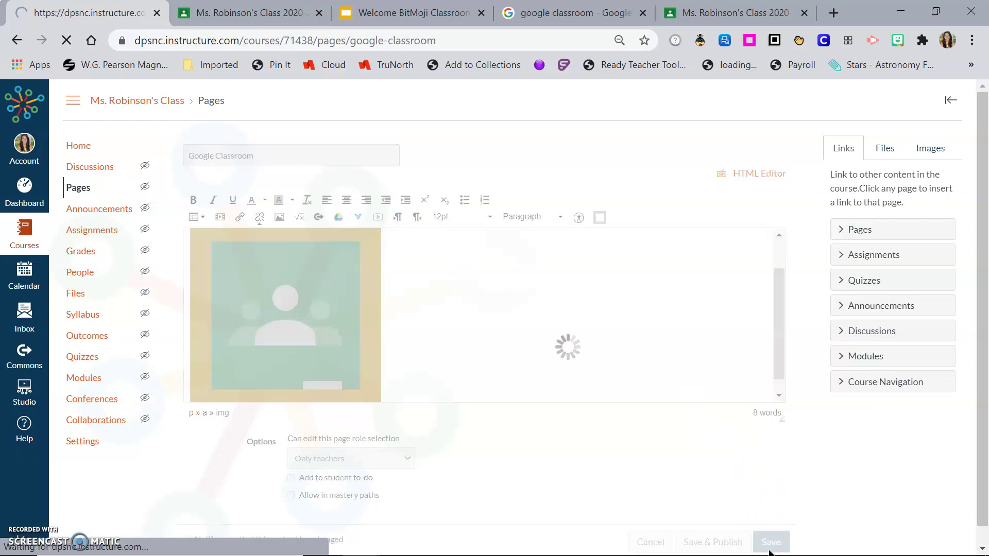